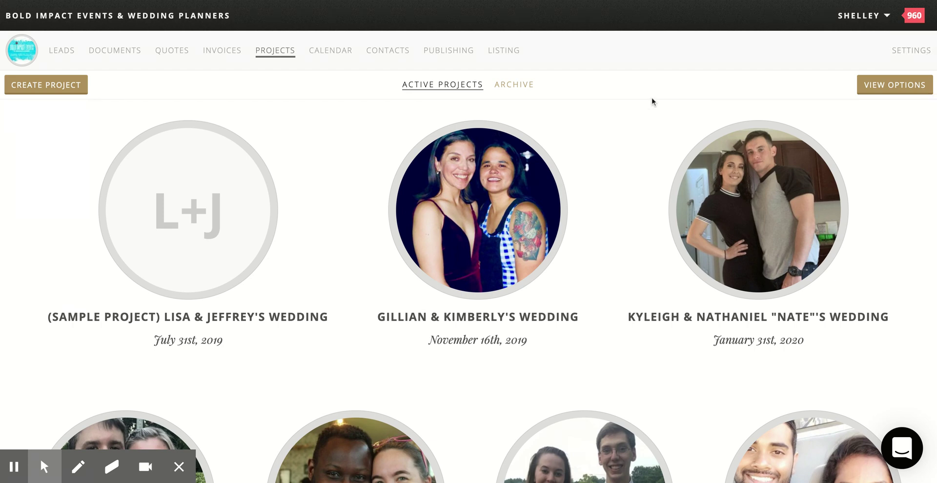
# Step: Open the October 29th, 2021 wedding project from the projects list
pyautogui.moveTo(567, 239)
pyautogui.scroll(-15, 567, 239)
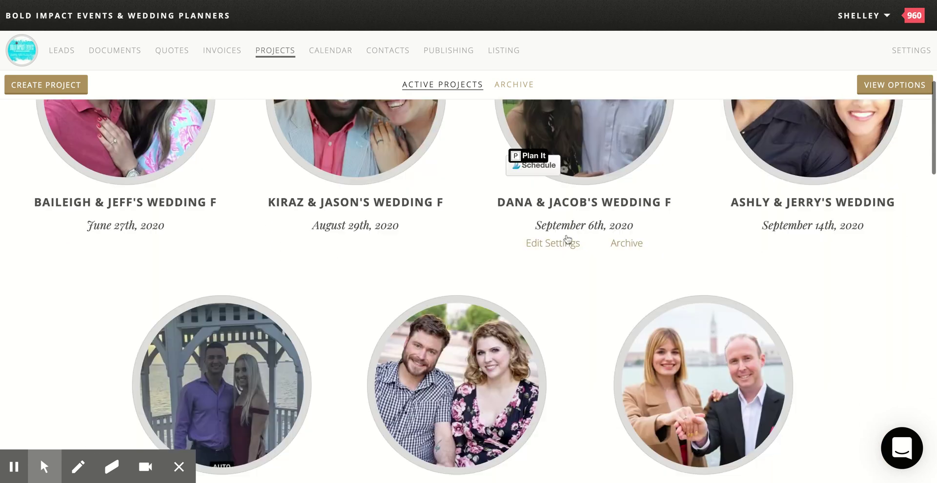
pyautogui.scroll(-15, 567, 240)
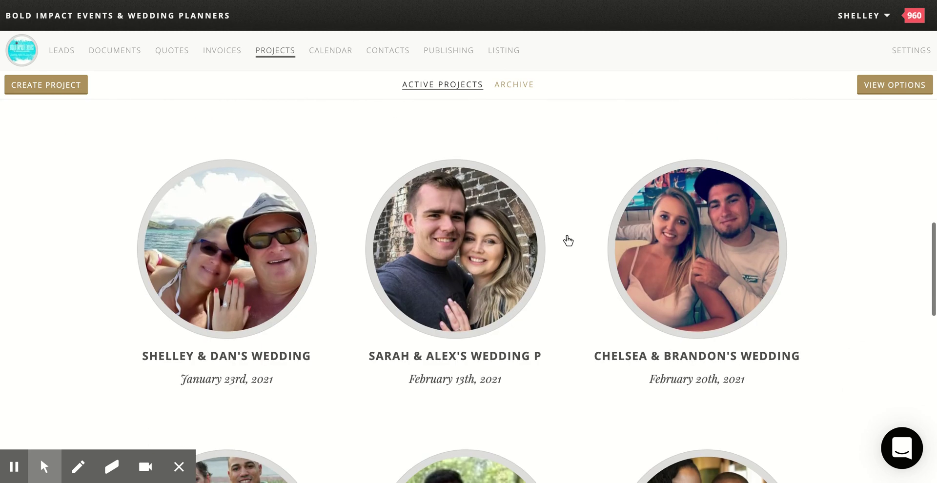
pyautogui.scroll(-10, 568, 240)
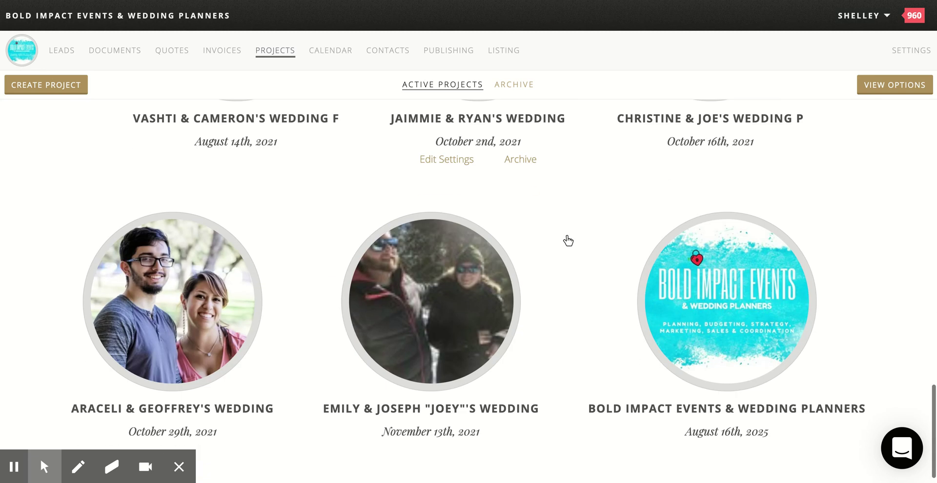
pyautogui.moveTo(155, 300)
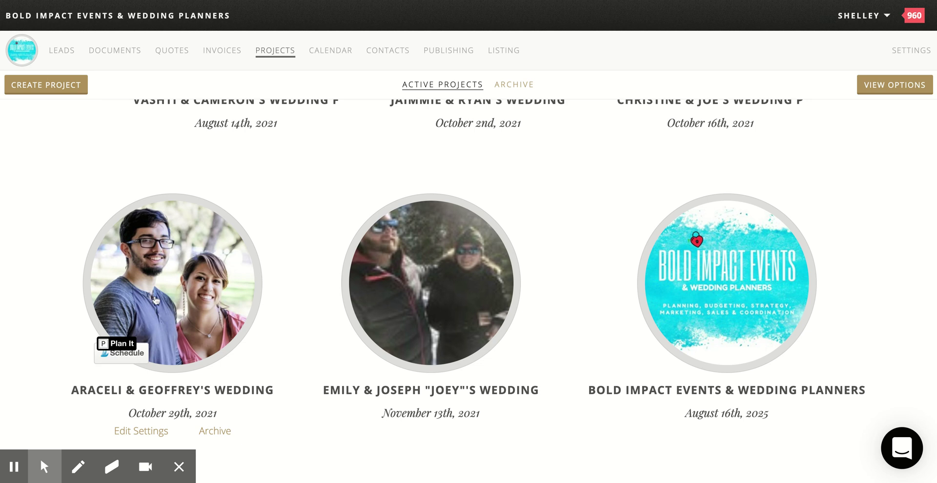
pyautogui.click(156, 301)
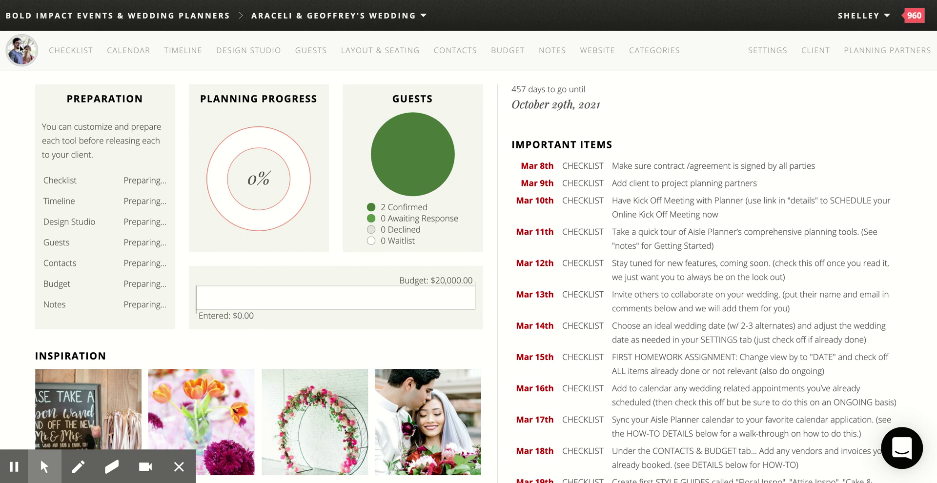
# Step: In Planning Partners, set the bride's Budget access to Read Only
pyautogui.click(888, 51)
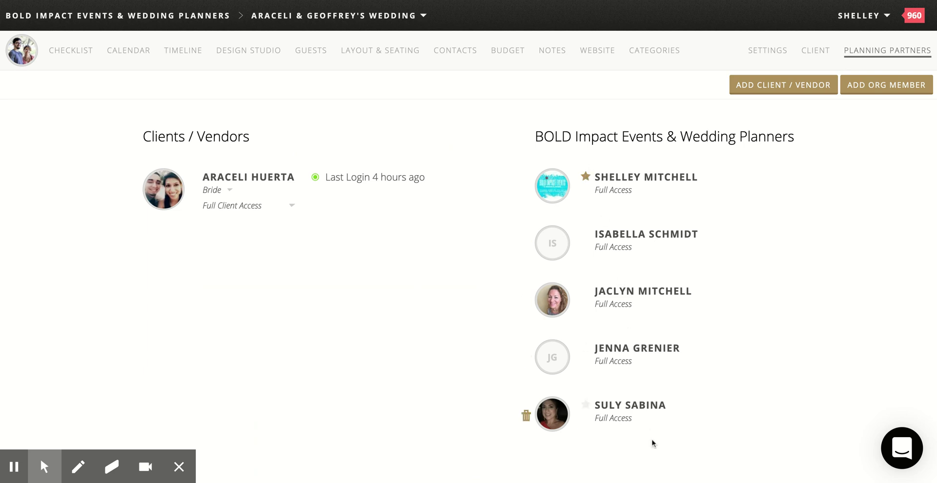
pyautogui.click(878, 82)
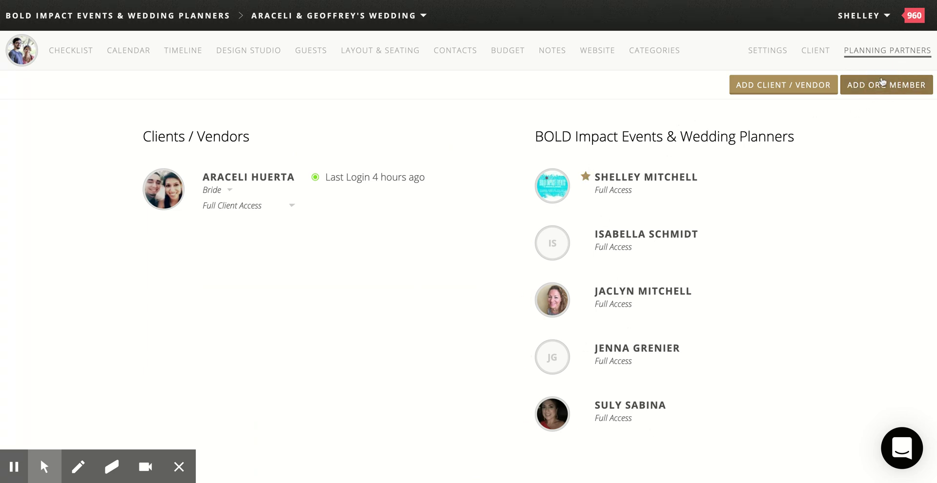
pyautogui.click(776, 279)
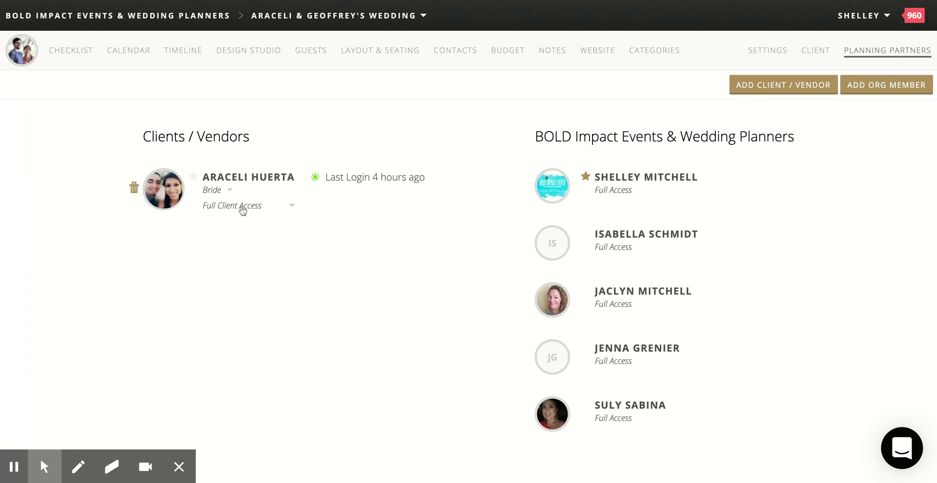
pyautogui.click(292, 206)
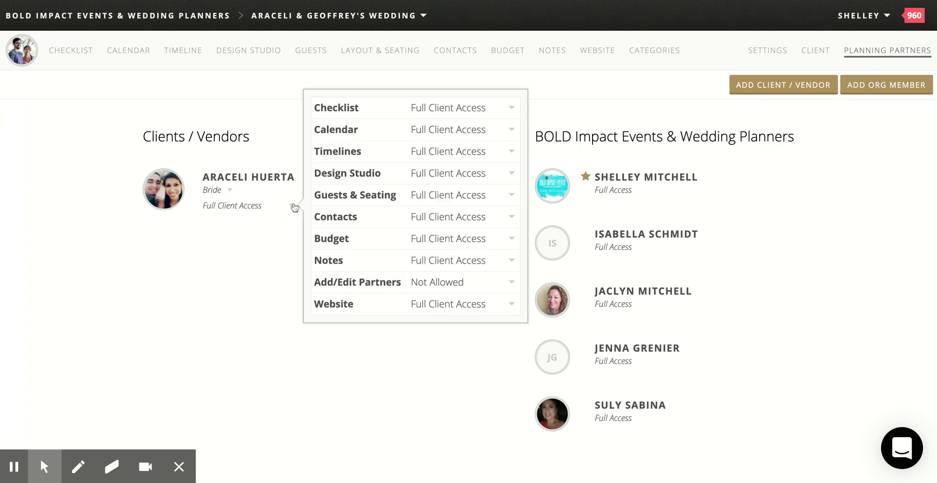
pyautogui.click(257, 205)
pyautogui.click(245, 207)
pyautogui.click(511, 241)
pyautogui.click(172, 293)
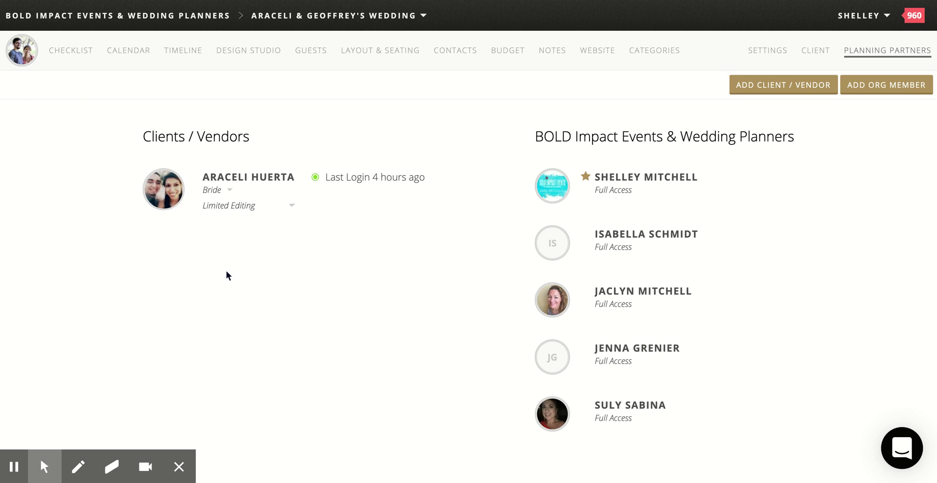
pyautogui.click(66, 50)
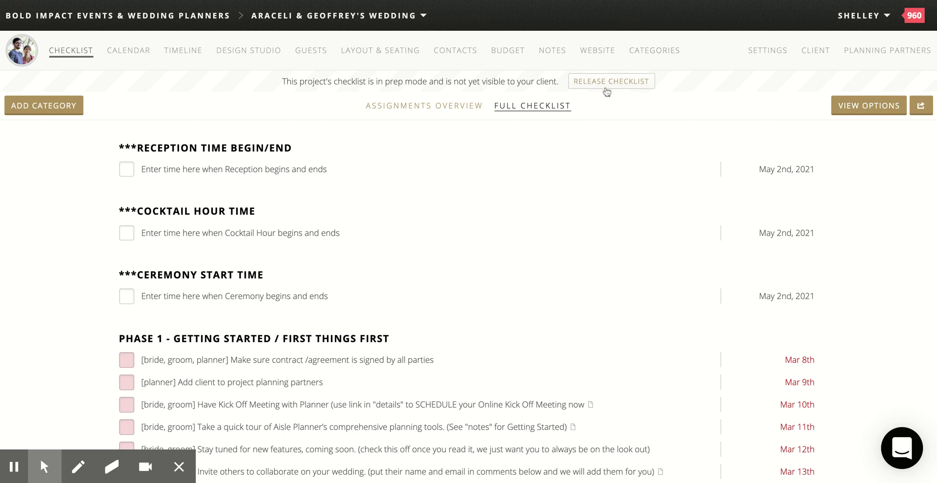
# Step: Review the wedding checklist tasks, then release the checklist to the client
pyautogui.scroll(-3, 452, 321)
pyautogui.scroll(-3, 451, 321)
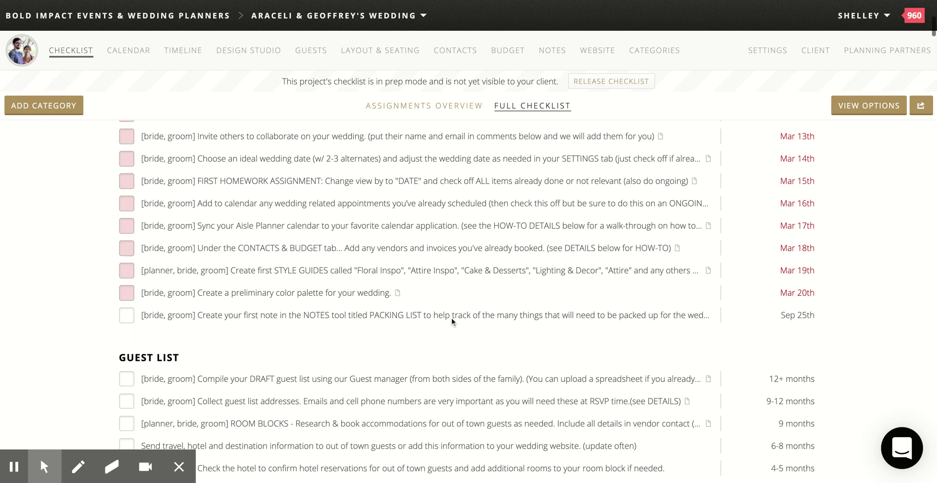
pyautogui.scroll(-6, 474, 157)
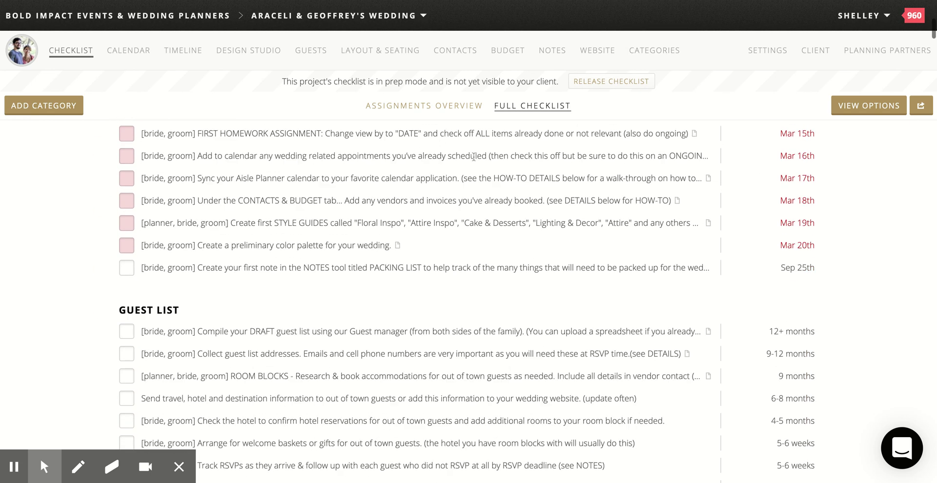
pyautogui.scroll(2, 473, 157)
pyautogui.scroll(10, 472, 157)
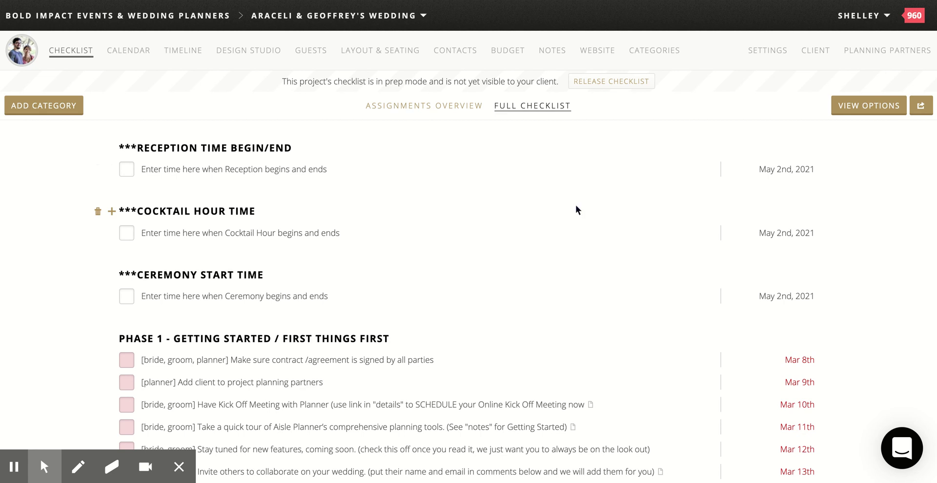
pyautogui.scroll(-2, 576, 210)
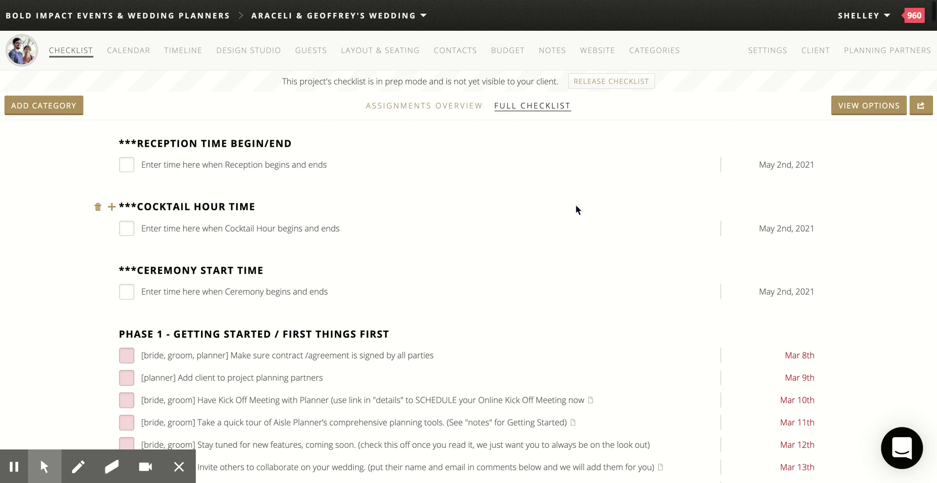
pyautogui.scroll(-10, 577, 209)
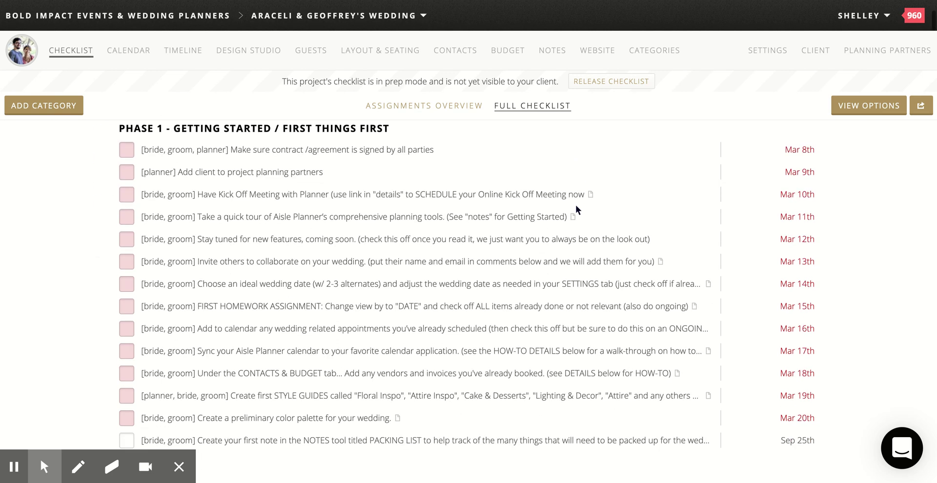
pyautogui.moveTo(575, 204)
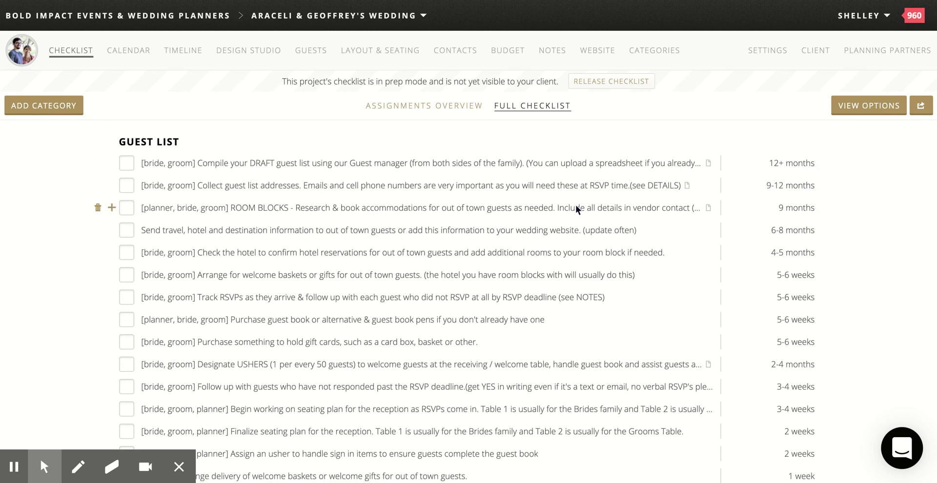
pyautogui.scroll(12, 575, 206)
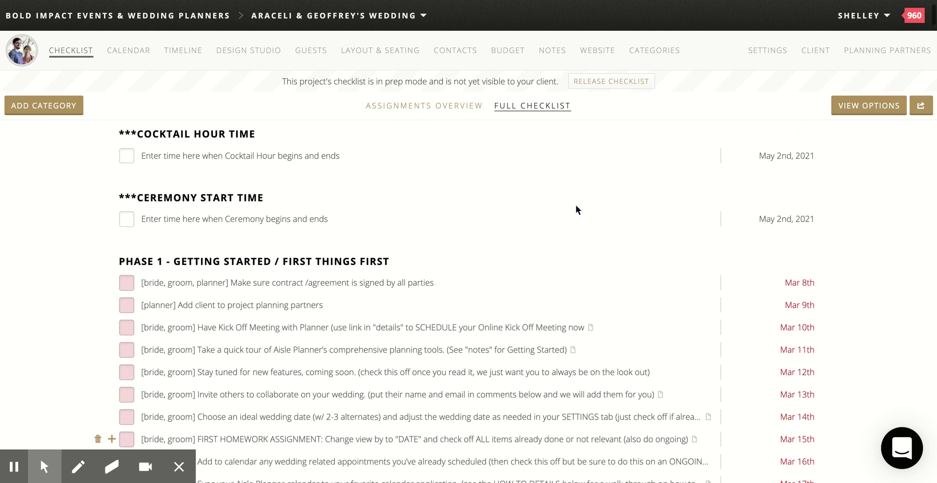
pyautogui.click(629, 83)
pyautogui.click(589, 232)
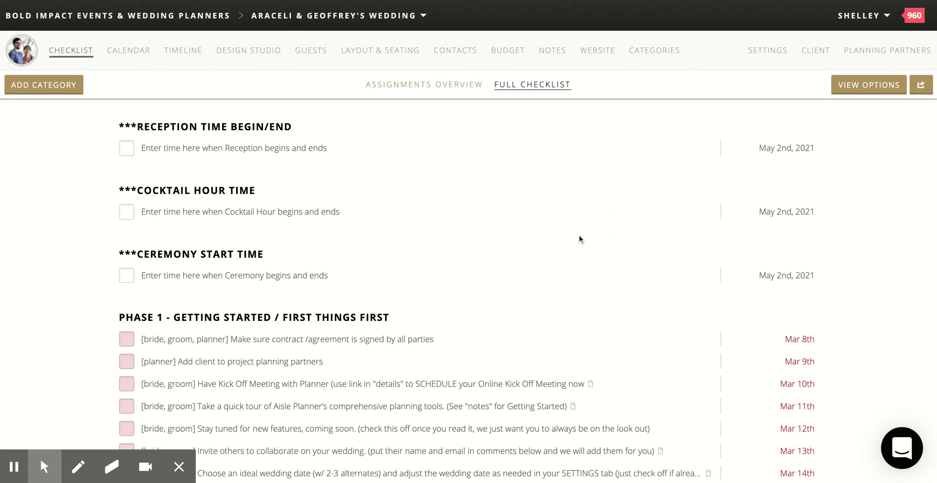
# Step: Go to the wedding's Calendar Timeline and start editing its heading
pyautogui.click(139, 55)
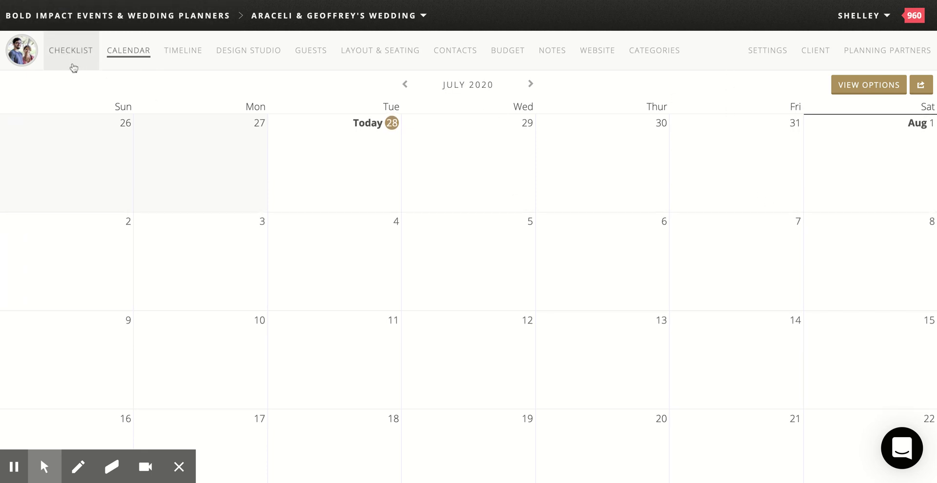
pyautogui.click(182, 58)
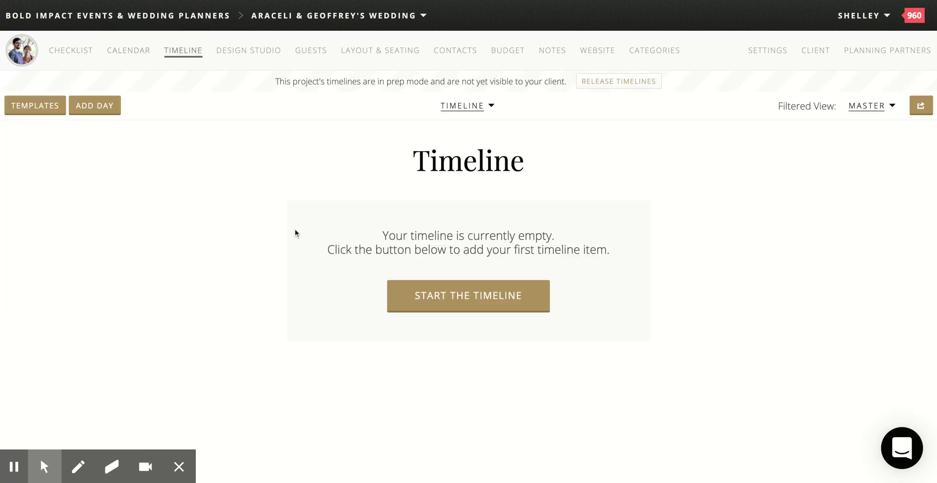
pyautogui.moveTo(464, 163); pyautogui.dragTo(419, 161)
pyautogui.click(419, 161)
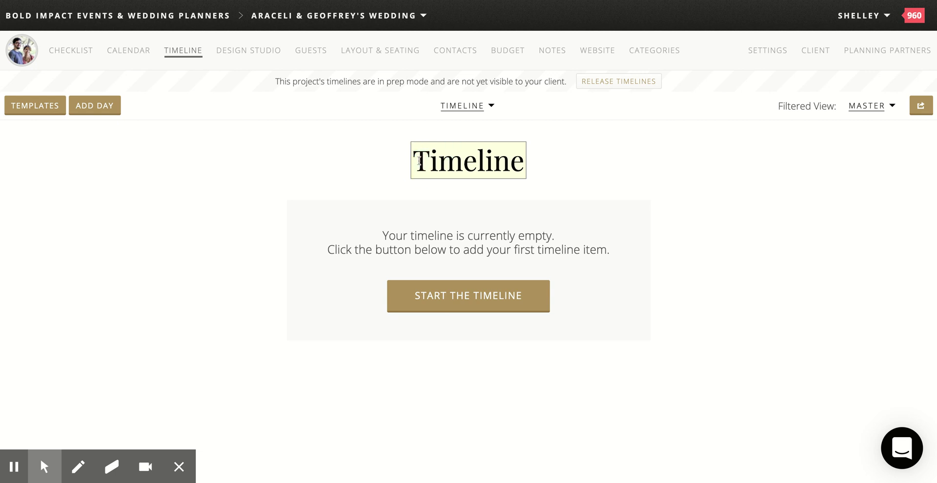
# Step: Prefix the heading with '(Draft Only) ' so it reads '(Draft Only) Timeline'
pyautogui.write('(D')
pyautogui.write('raft ONL')
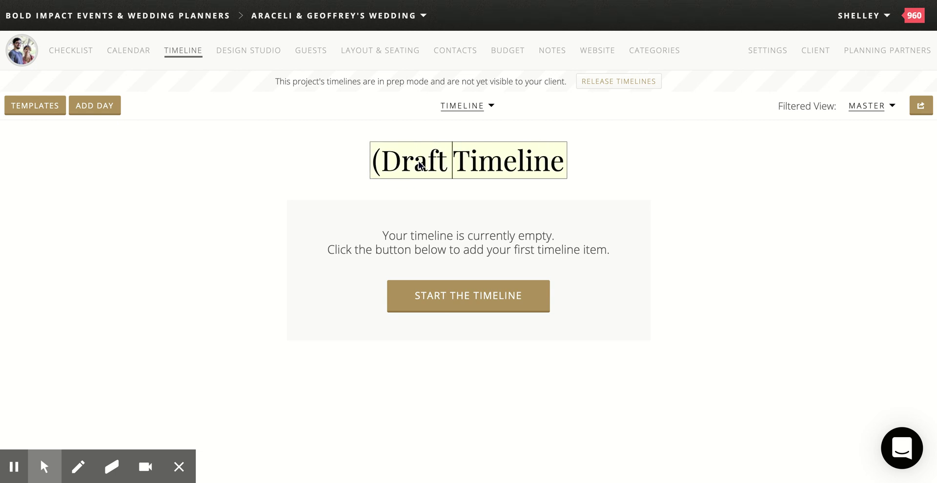
pyautogui.press('BackSpace')
pyautogui.press('BackSpace')
pyautogui.press('BackSpace')
pyautogui.write('ONLY')
pyautogui.press('BackSpace')
pyautogui.press('BackSpace')
pyautogui.press('BackSpace')
pyautogui.press('BackSpace')
pyautogui.write('ONLY')
pyautogui.press('BackSpace')
pyautogui.press('BackSpace')
pyautogui.press('BackSpace')
pyautogui.write('=')
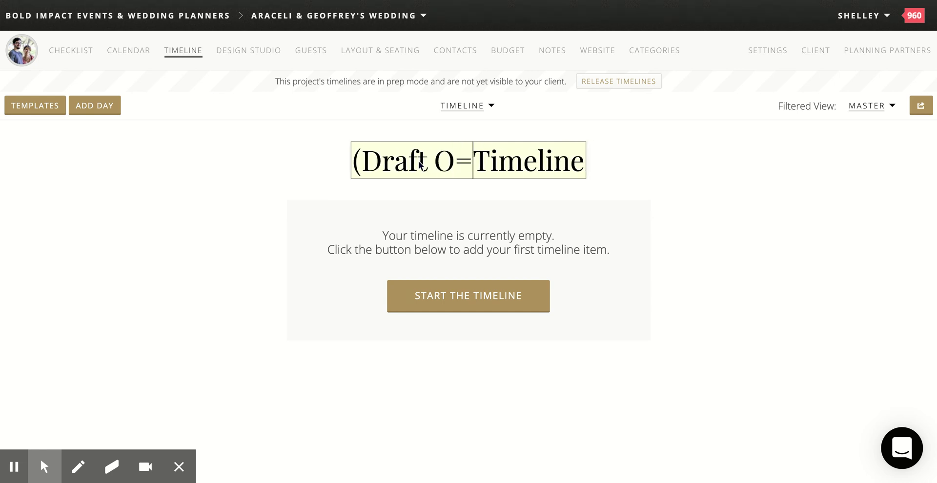
pyautogui.write('nl')
pyautogui.press('BackSpace')
pyautogui.press('BackSpace')
pyautogui.press('BackSpace')
pyautogui.press('BackSpace')
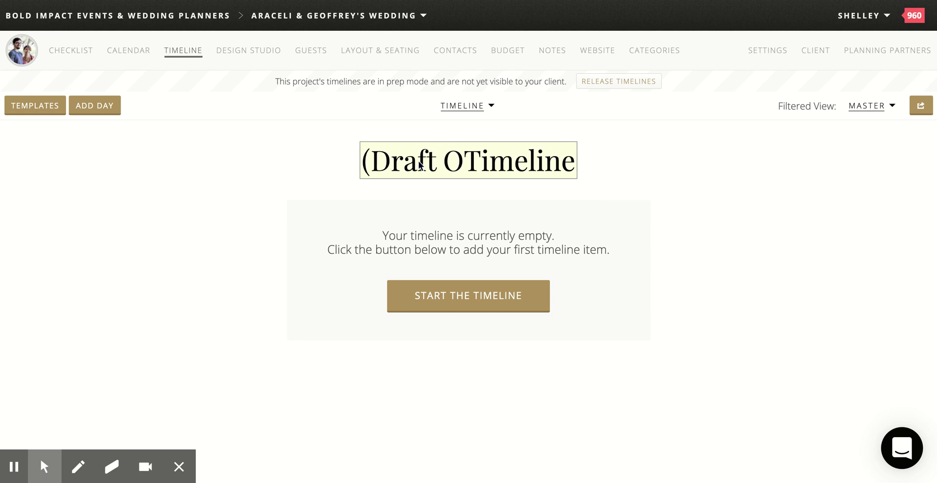
pyautogui.write('Onlhy')
pyautogui.press('BackSpace')
pyautogui.press('BackSpace')
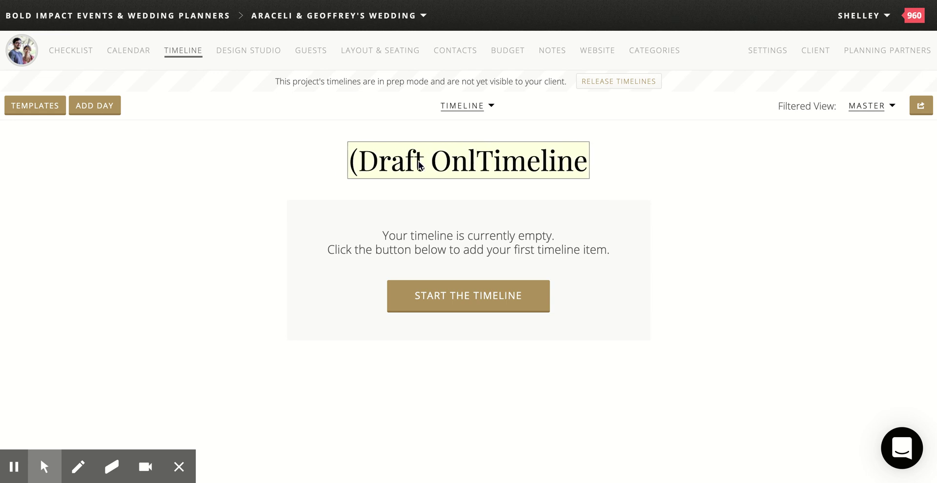
pyautogui.write('y)')
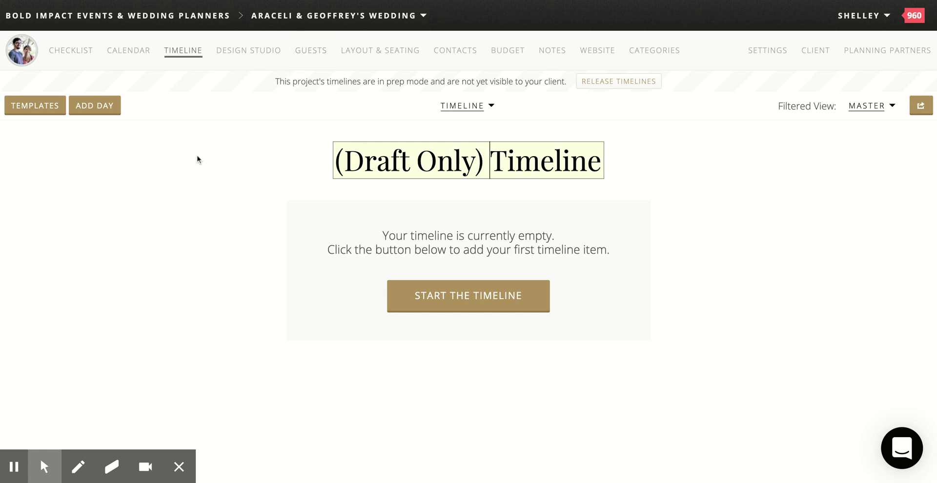
pyautogui.click(197, 155)
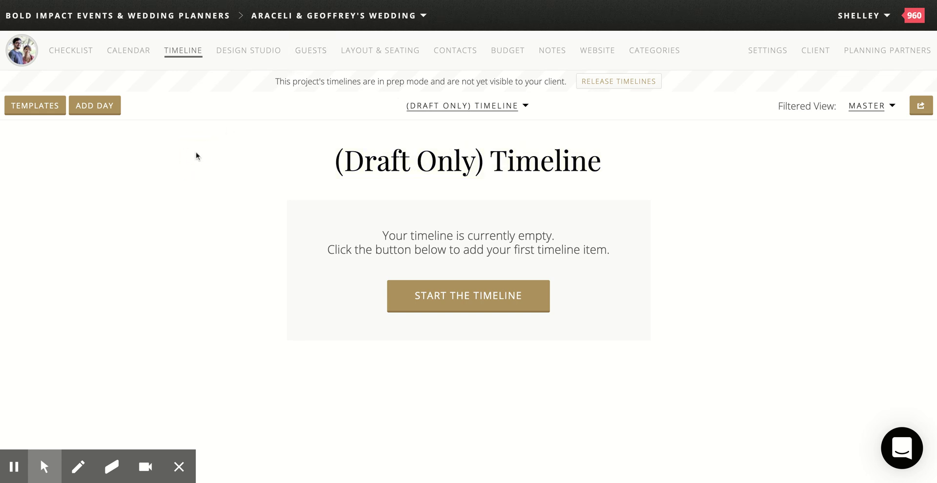
# Step: Begin importing the Bold Impact wedding template, first trying Oct 28–30 for days 1–3
pyautogui.click(47, 108)
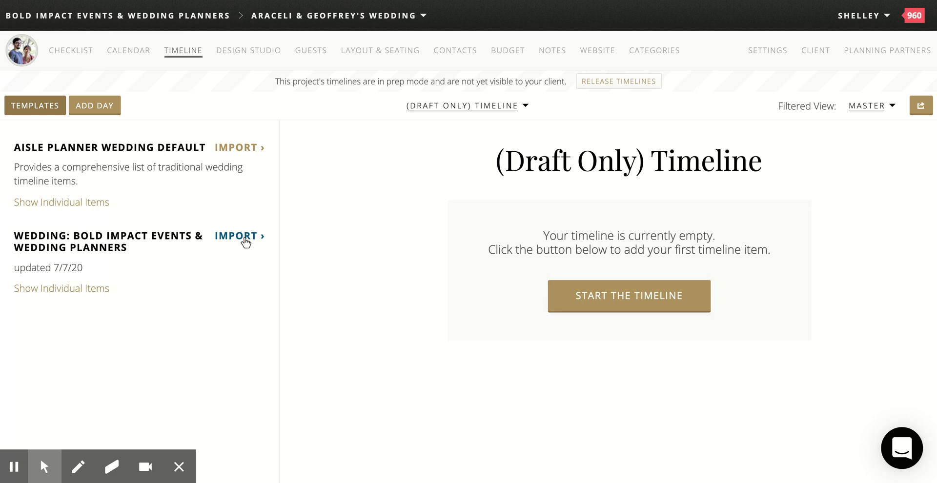
pyautogui.click(236, 236)
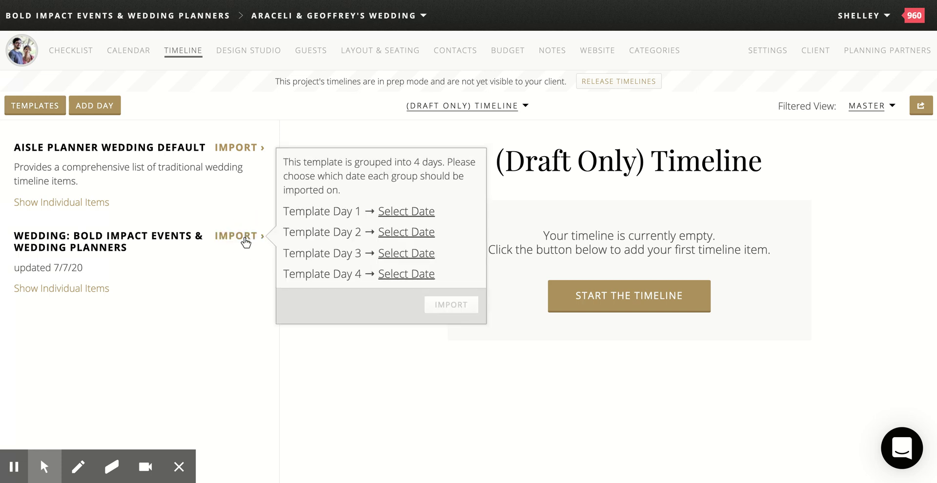
pyautogui.click(414, 211)
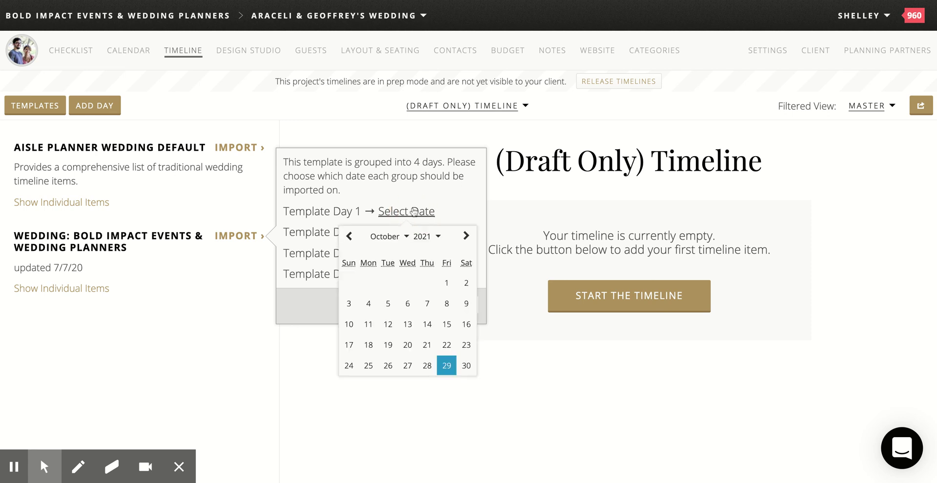
pyautogui.click(427, 366)
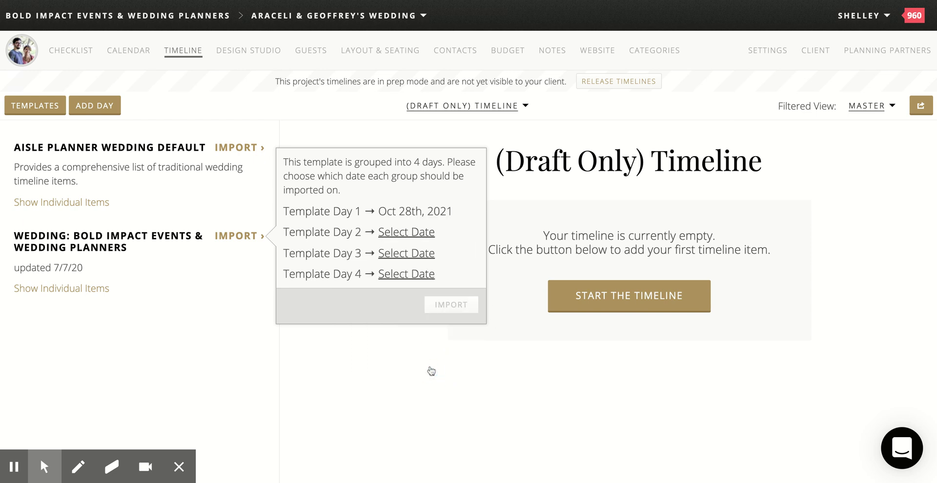
pyautogui.click(400, 233)
pyautogui.click(451, 386)
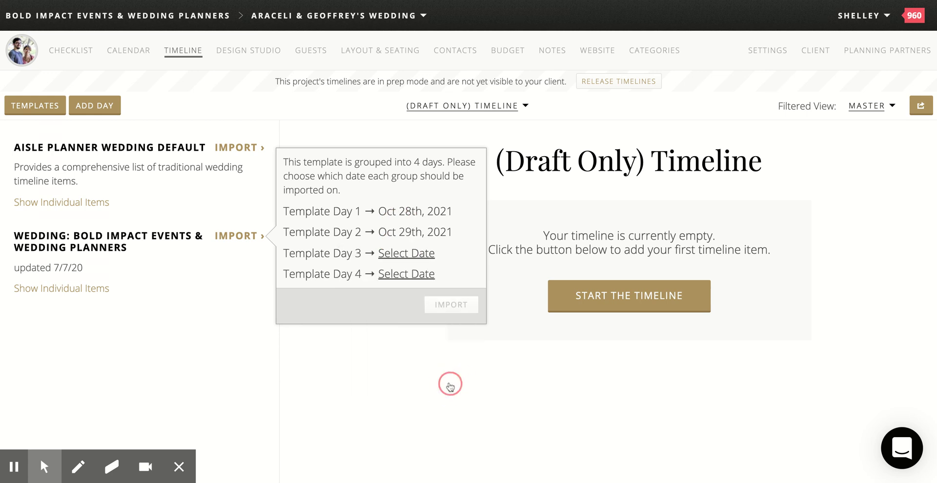
pyautogui.click(408, 256)
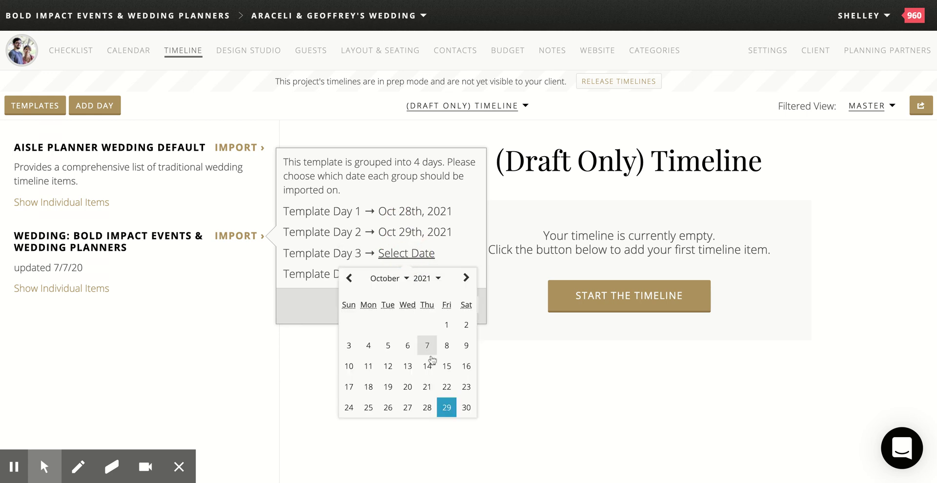
pyautogui.click(461, 406)
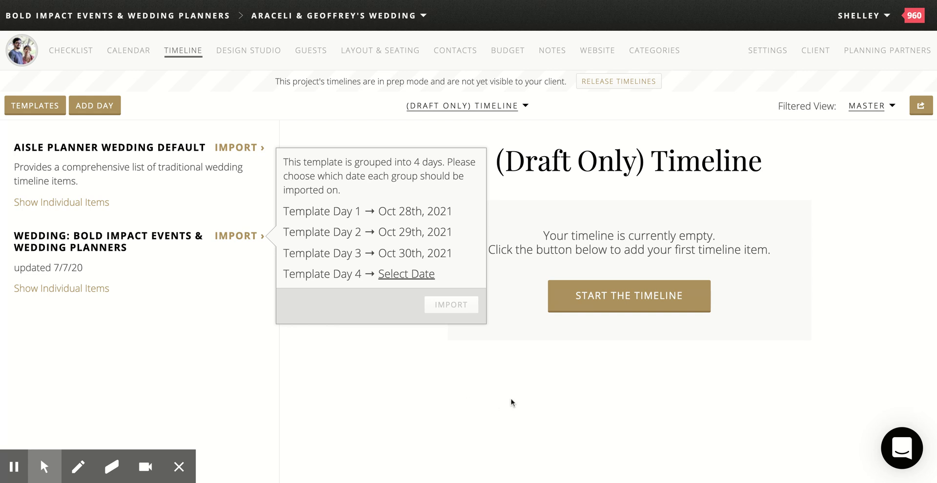
pyautogui.click(351, 349)
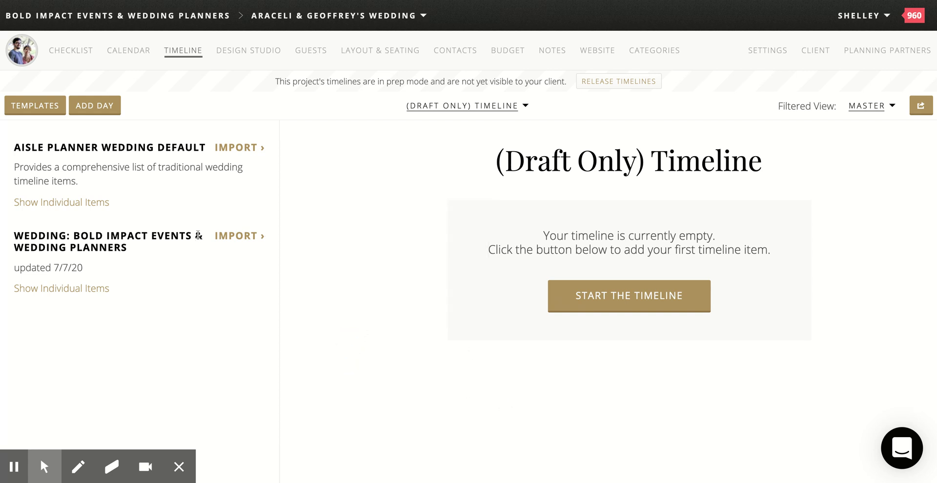
# Step: Set Template Days 1–4 to October 27, 28, 29 and 30, 2021 and import
pyautogui.click(236, 236)
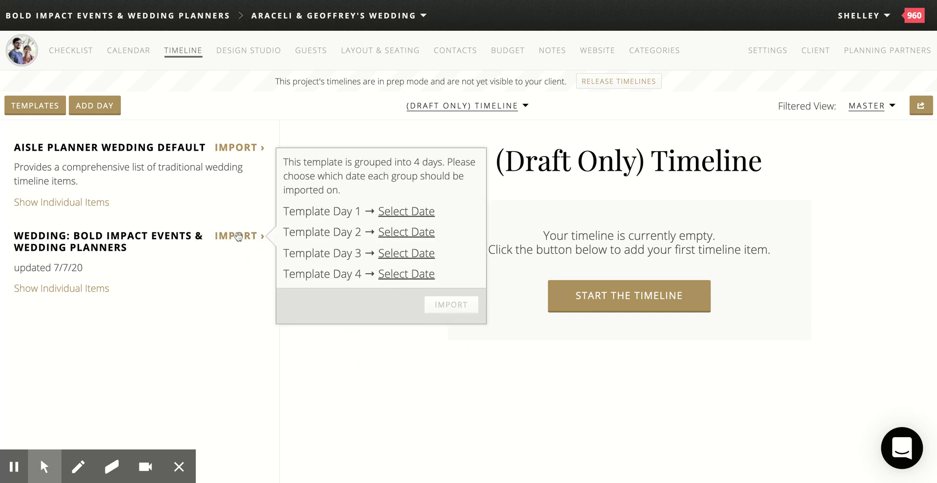
pyautogui.click(398, 213)
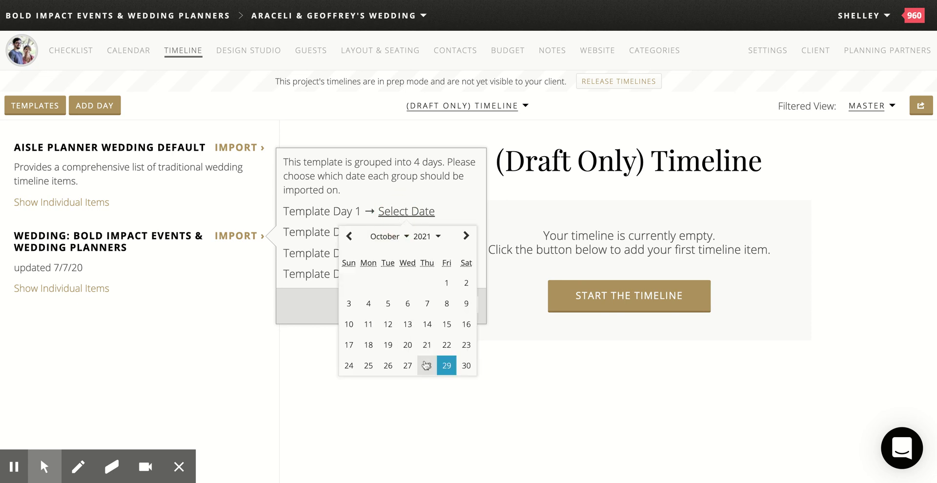
pyautogui.click(407, 365)
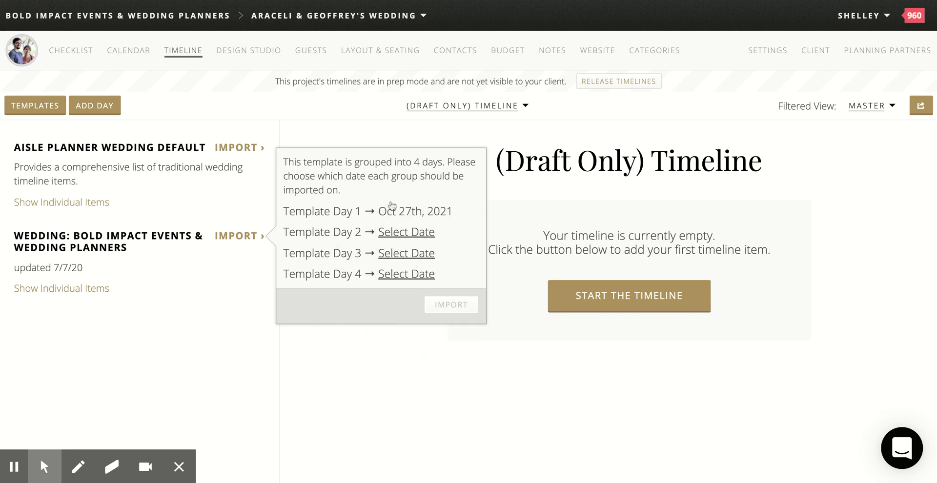
pyautogui.click(404, 233)
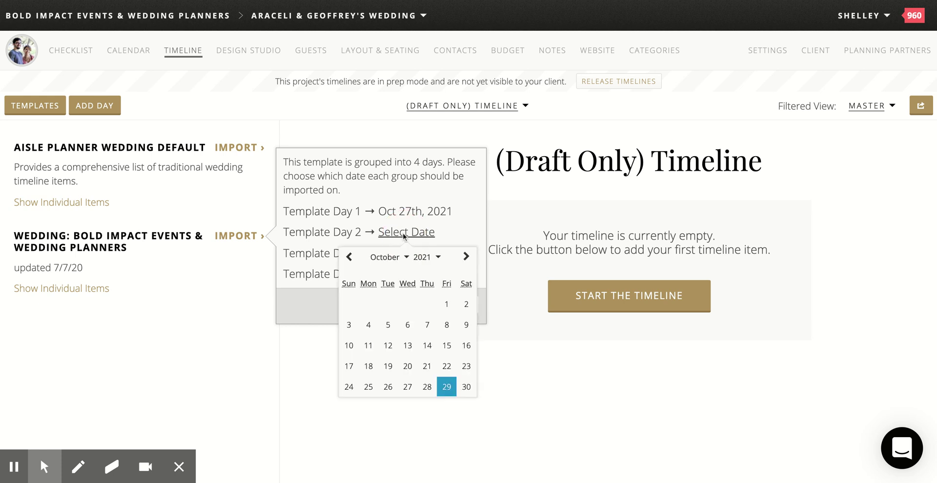
pyautogui.click(427, 387)
pyautogui.click(420, 253)
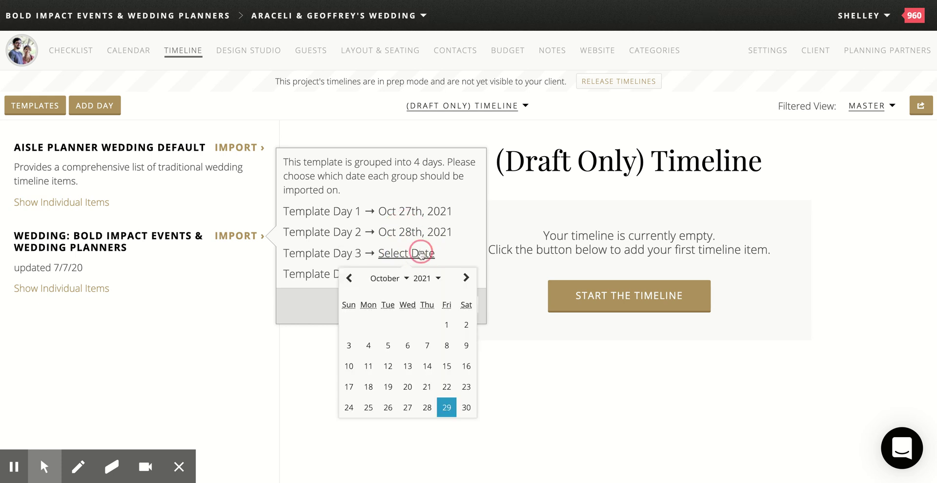
pyautogui.click(445, 408)
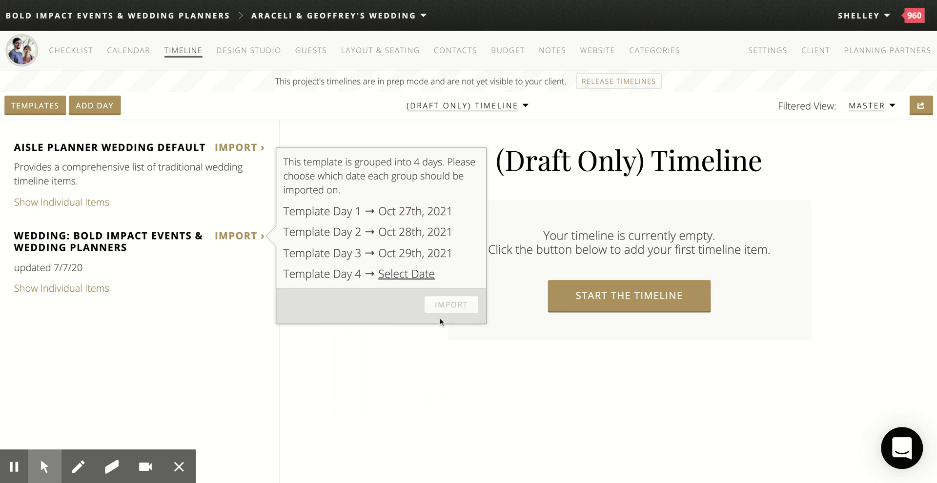
pyautogui.click(408, 274)
pyautogui.click(465, 429)
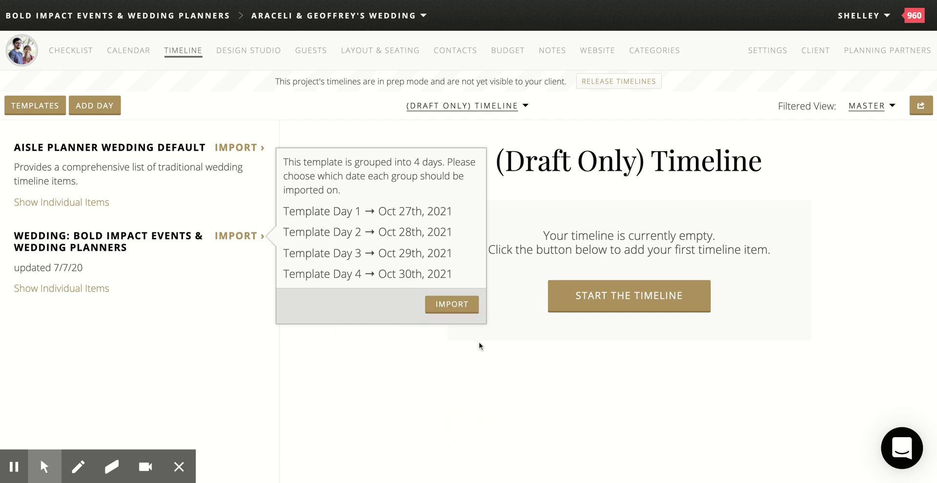
pyautogui.click(456, 306)
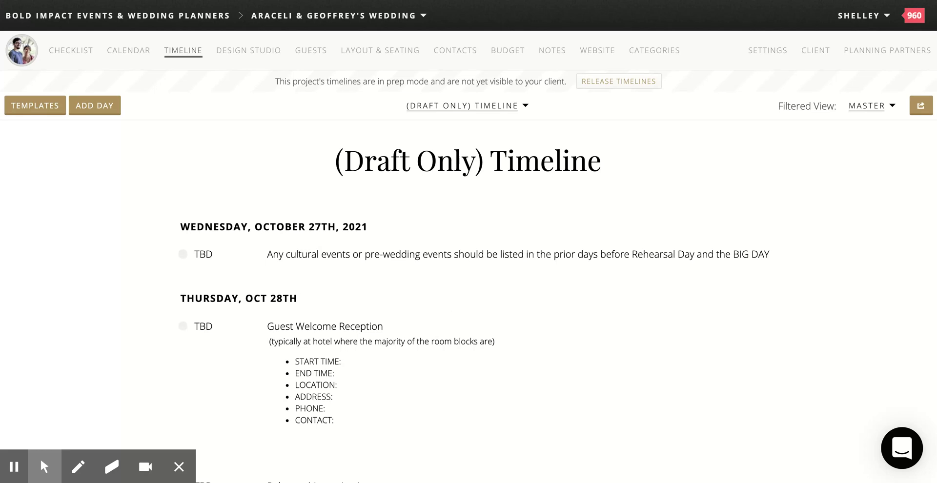
# Step: Scroll through the imported TBD template items, starting with Wednesday October 27th's pre-wedding events note
pyautogui.moveTo(272, 249)
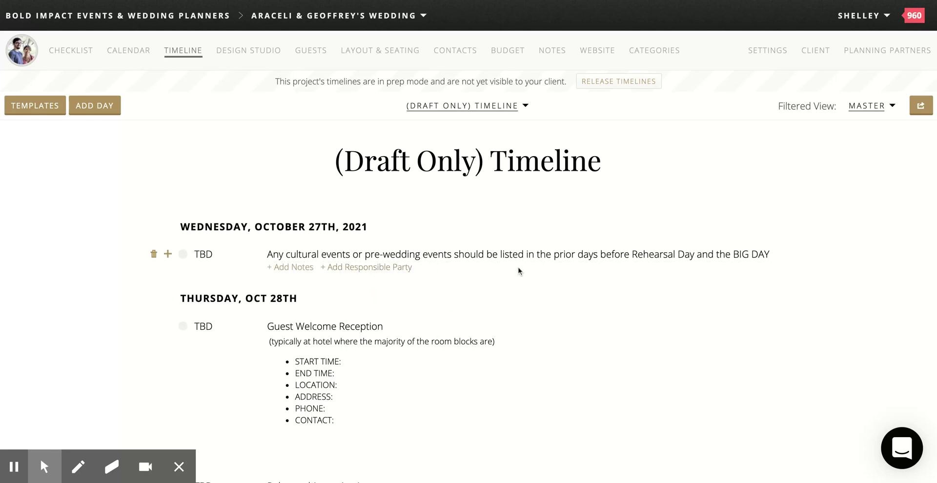
pyautogui.scroll(-3, 518, 268)
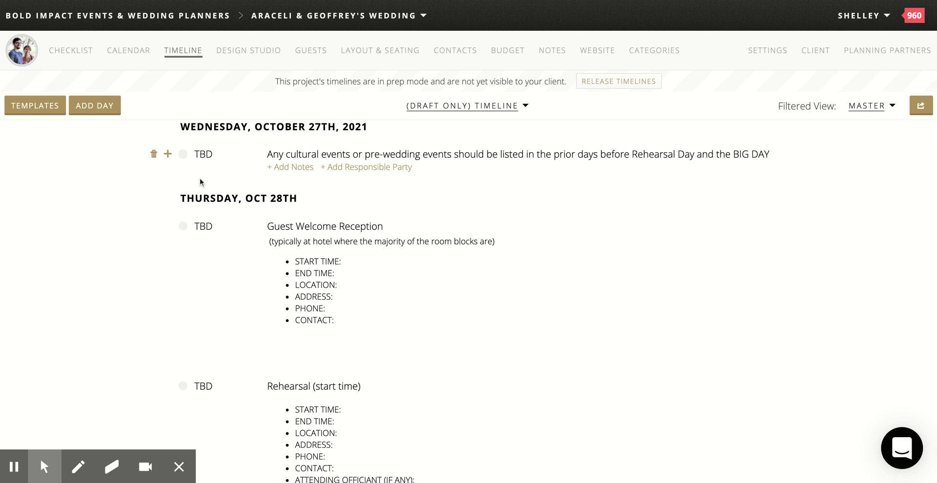
pyautogui.scroll(-9, 327, 255)
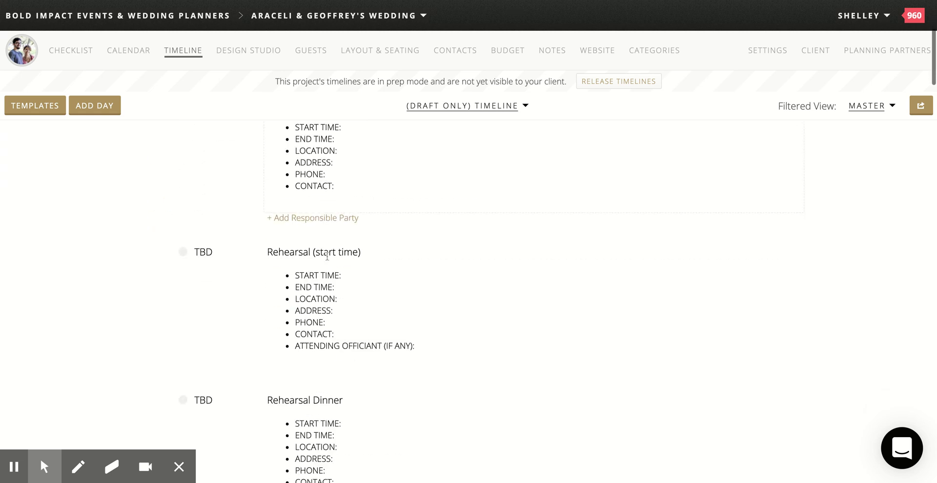
pyautogui.scroll(-1, 327, 257)
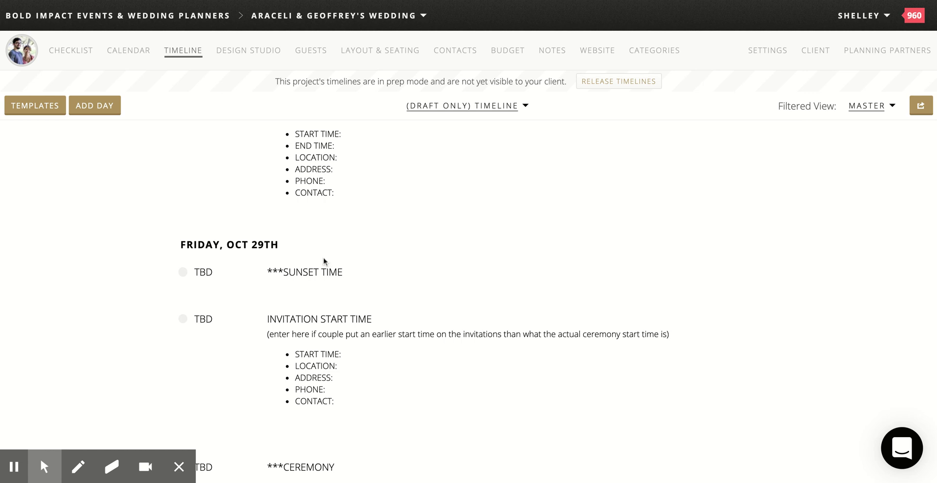
pyautogui.scroll(-3, 424, 358)
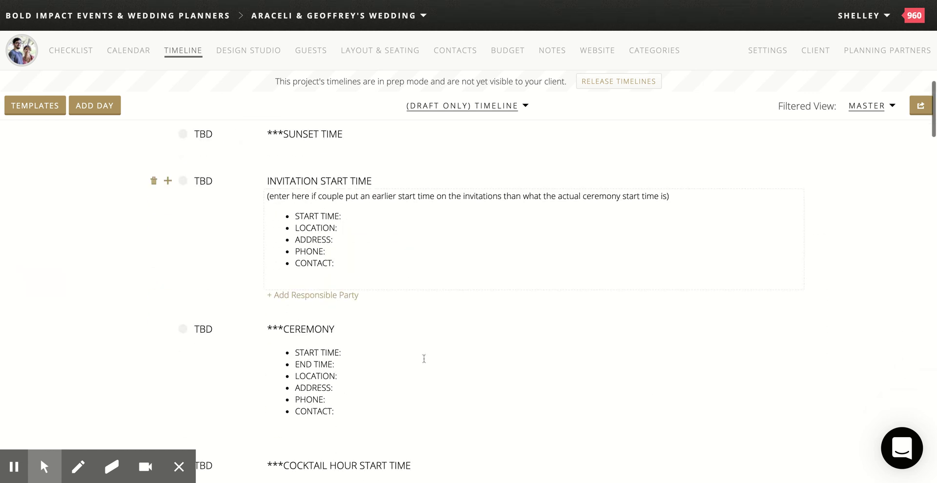
pyautogui.scroll(-7, 308, 316)
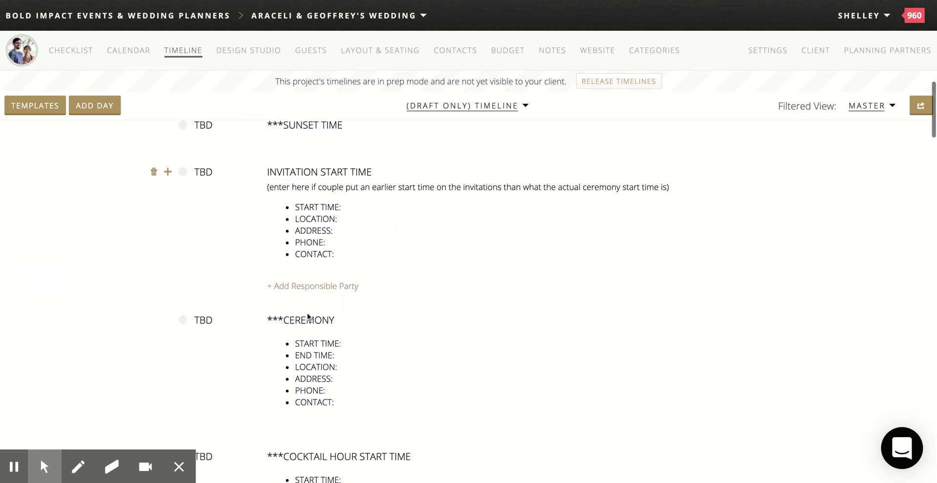
pyautogui.scroll(-1, 307, 316)
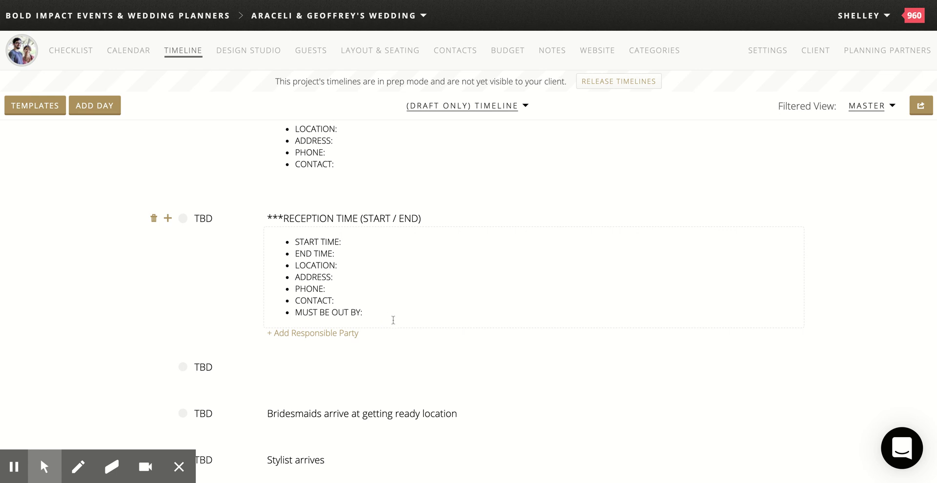
pyautogui.scroll(-10, 393, 320)
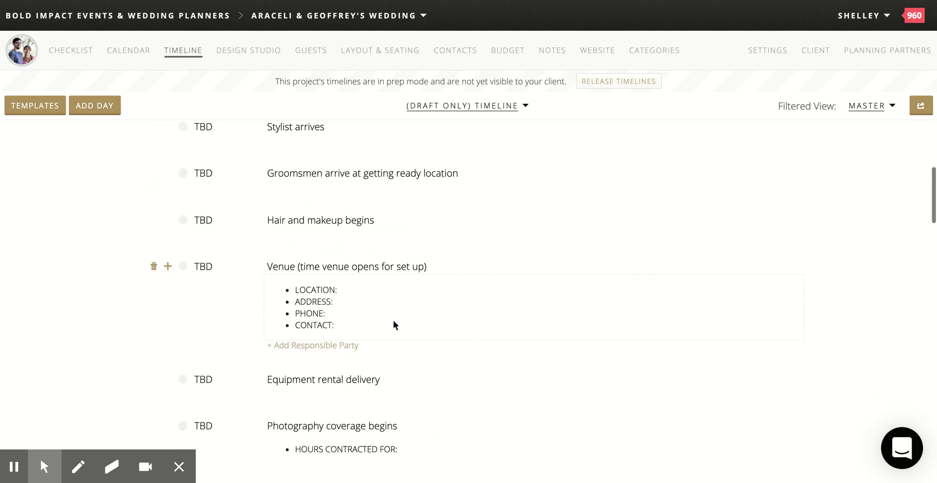
pyautogui.scroll(9, 393, 320)
pyautogui.scroll(10, 398, 313)
pyautogui.scroll(-11, 406, 306)
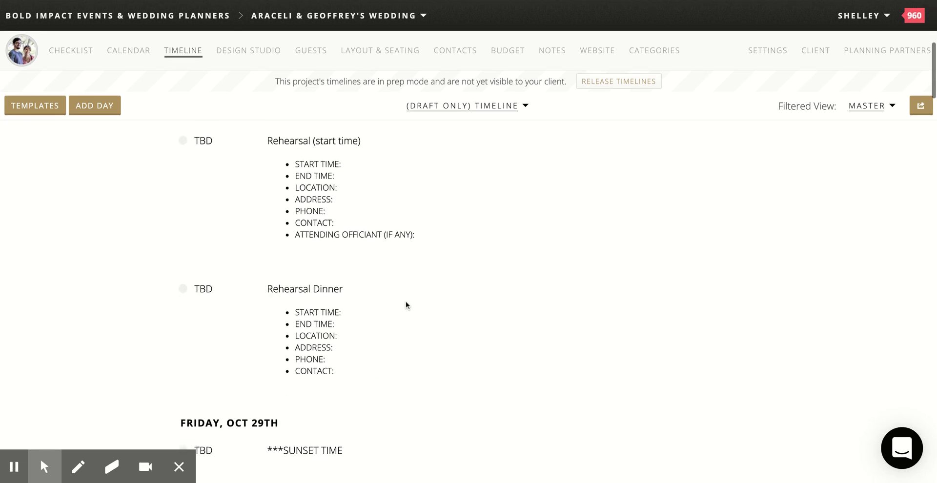
pyautogui.scroll(-15, 406, 301)
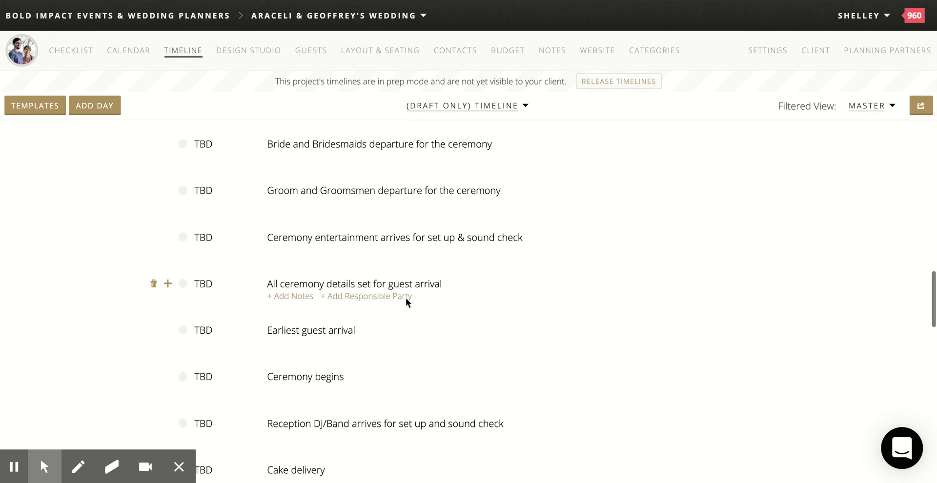
pyautogui.click(405, 303)
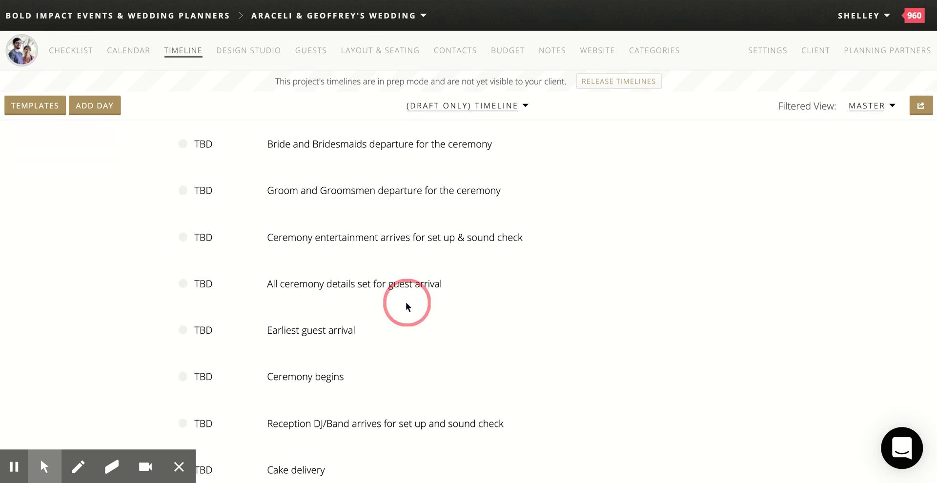
pyautogui.click(112, 287)
pyautogui.scroll(15, 116, 286)
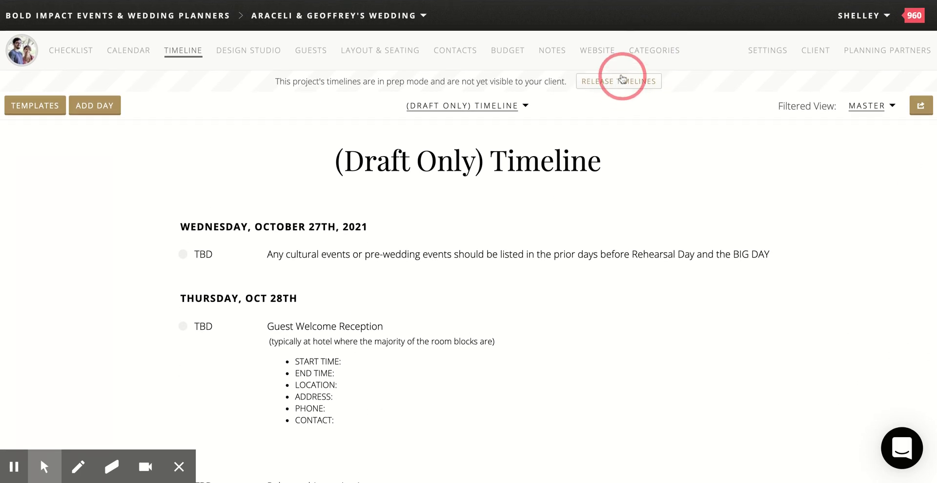
# Step: Cancel Release Timelines to keep them in prep mode, then switch to Design Studio
pyautogui.click(623, 86)
pyautogui.click(581, 209)
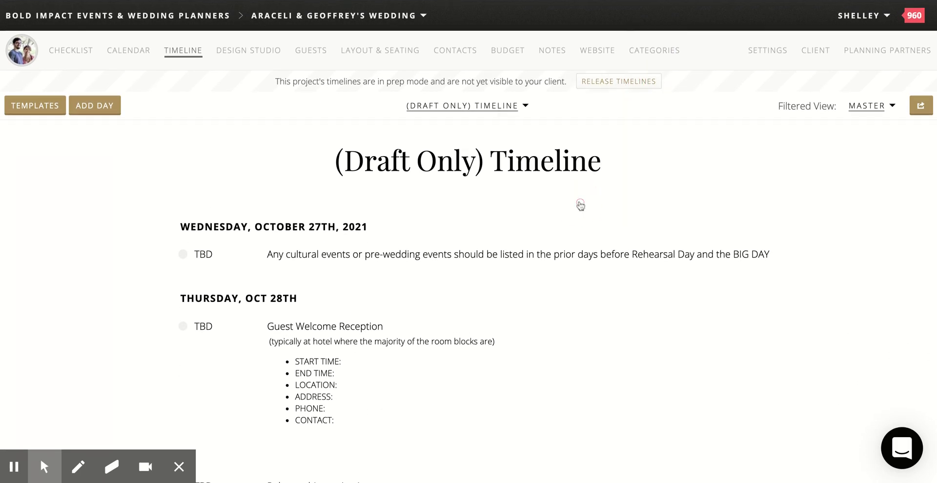
pyautogui.click(248, 51)
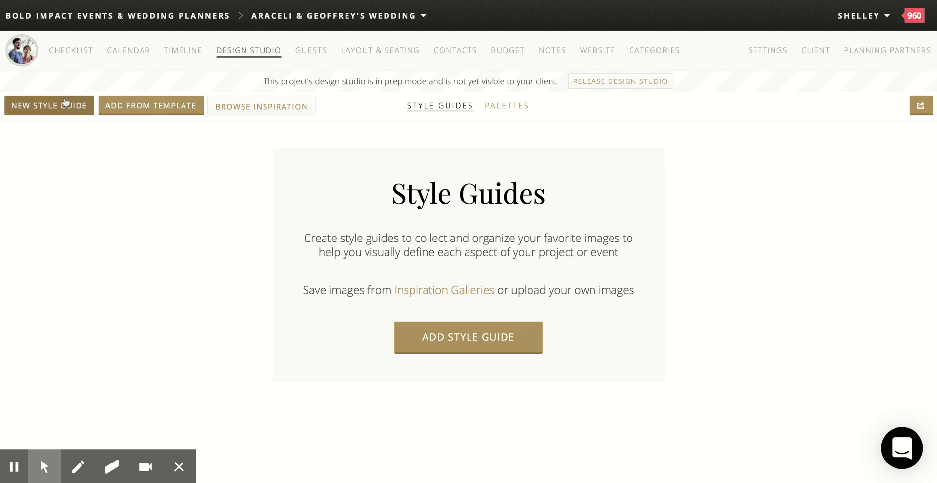
# Step: Add the My General Design Inspiration and Potential Venues style guides from templates
pyautogui.click(167, 109)
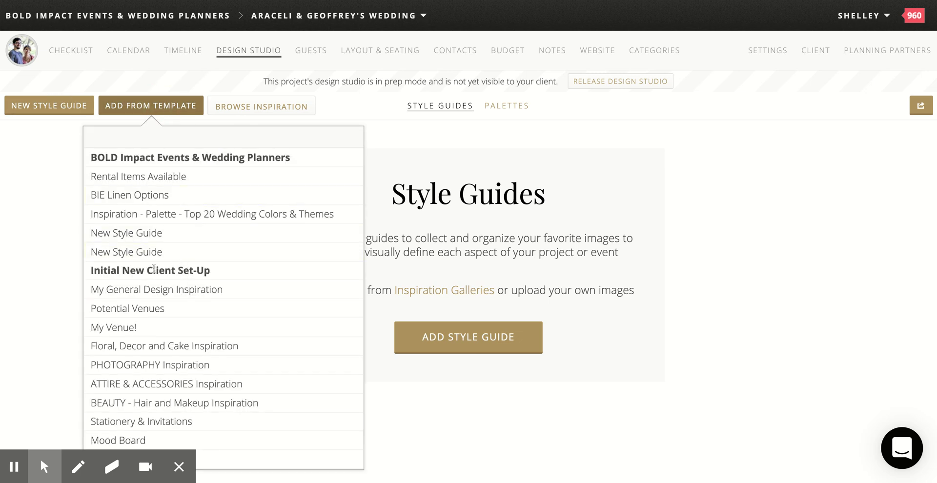
pyautogui.click(144, 294)
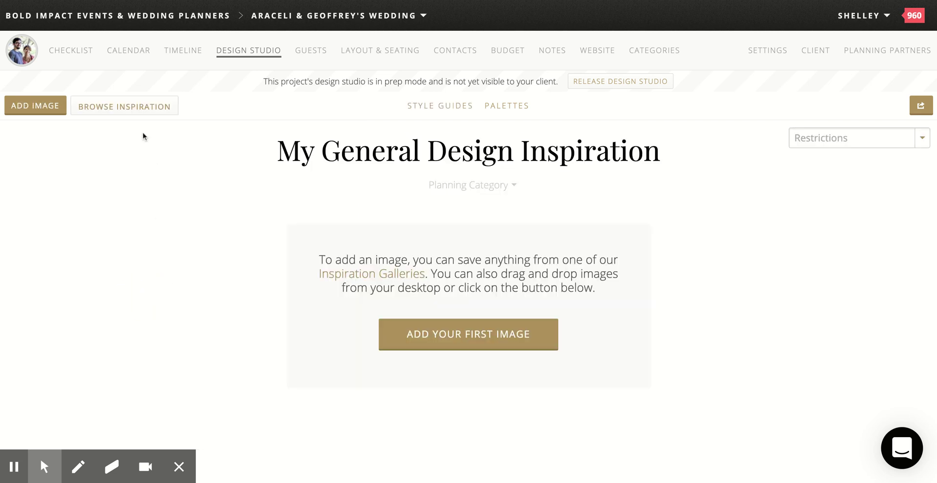
pyautogui.click(442, 106)
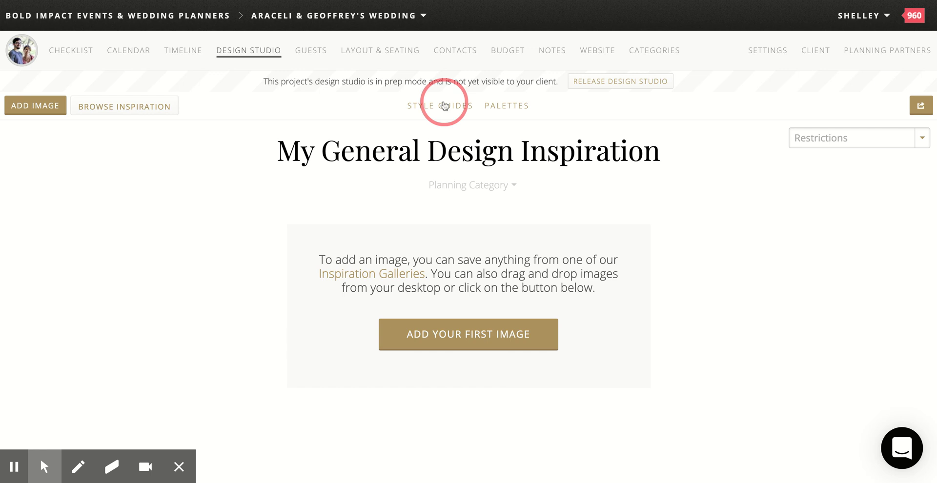
pyautogui.click(157, 105)
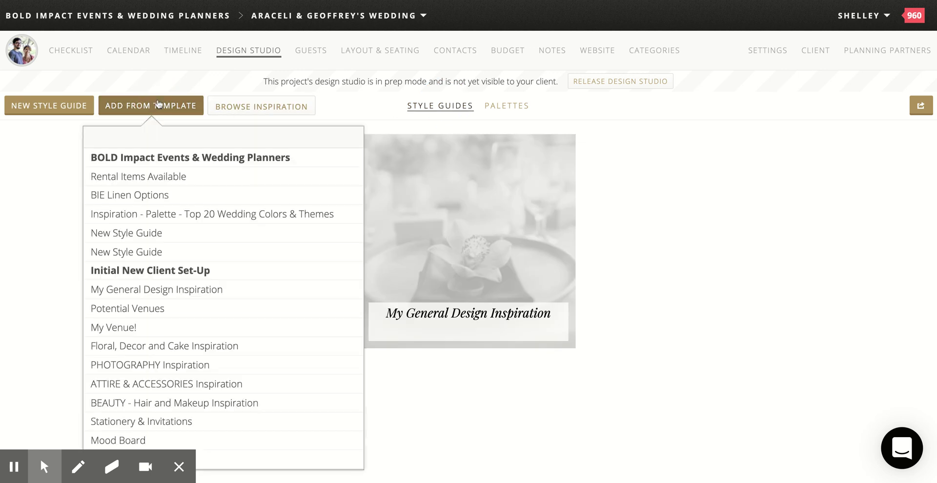
pyautogui.doubleClick(120, 311)
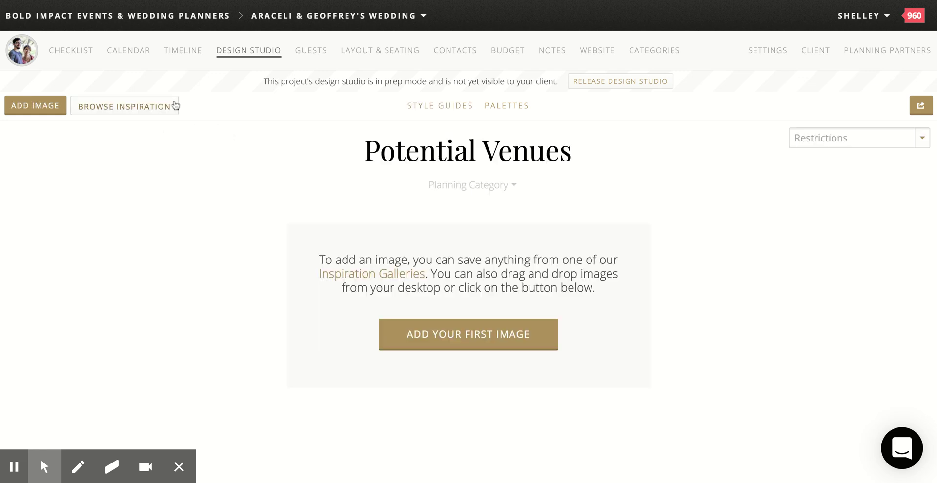
pyautogui.click(426, 109)
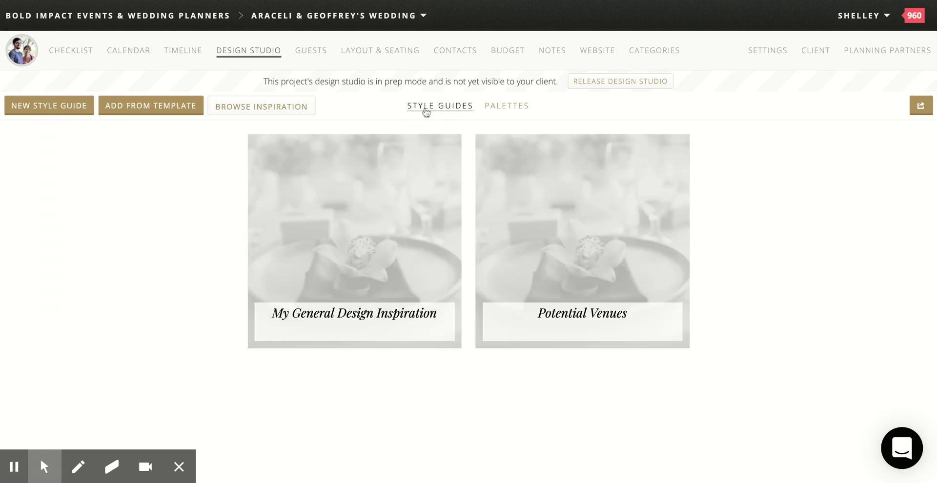
# Step: Add the My Venue! and Floral, Decor and Cake Inspiration style guides from templates
pyautogui.click(165, 112)
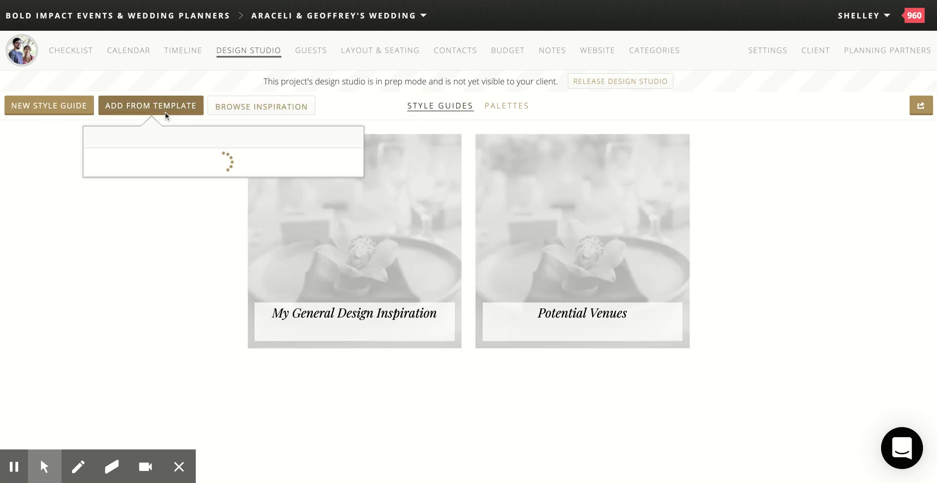
pyautogui.click(124, 328)
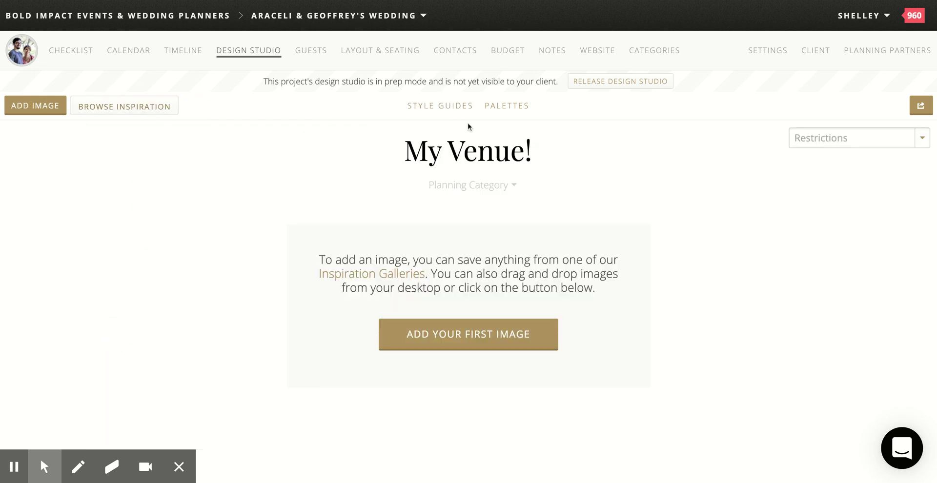
pyautogui.click(435, 106)
pyautogui.click(166, 108)
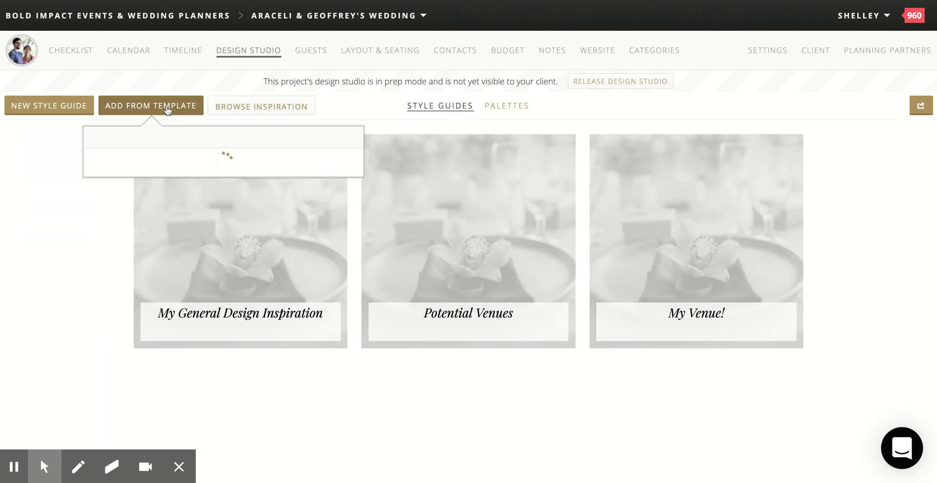
pyautogui.click(139, 347)
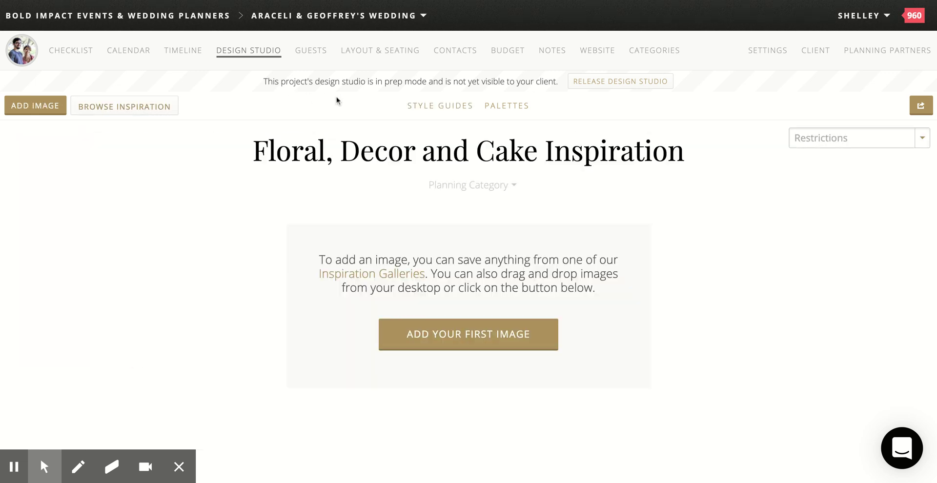
pyautogui.click(428, 106)
pyautogui.moveTo(410, 290)
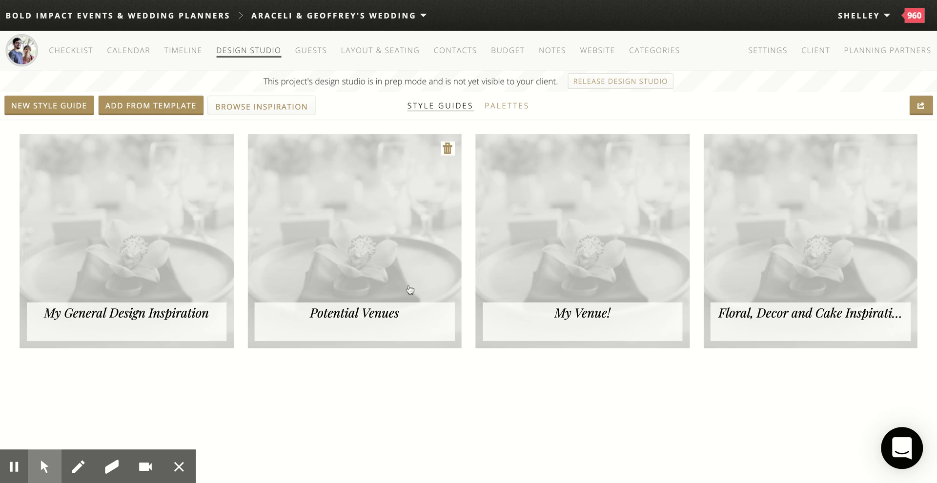
pyautogui.click(182, 109)
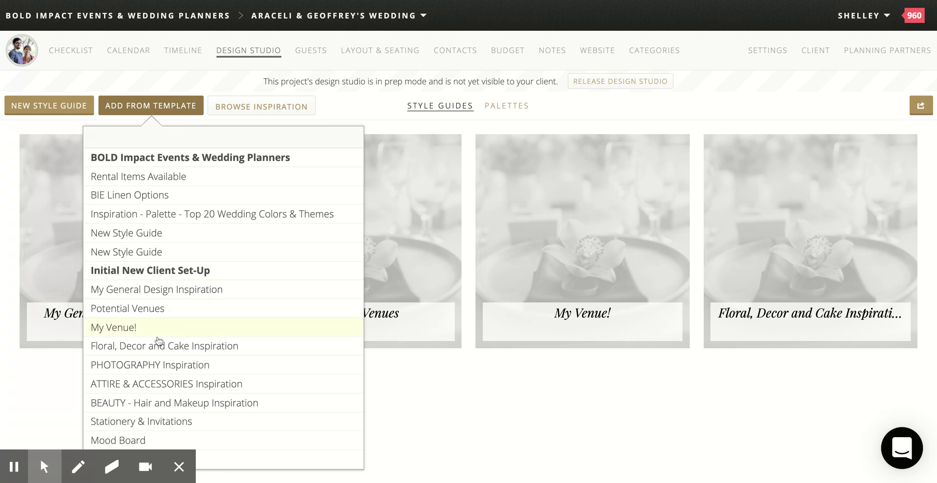
# Step: Add the PHOTOGRAPHY, ATTIRE & ACCESSORIES and BEAUTY - Hair and Makeup Inspiration style guides
pyautogui.click(156, 365)
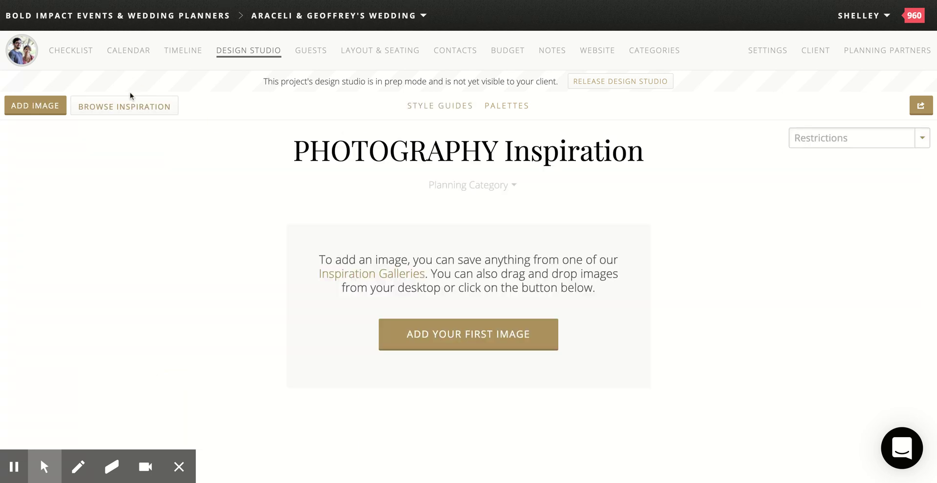
pyautogui.click(429, 107)
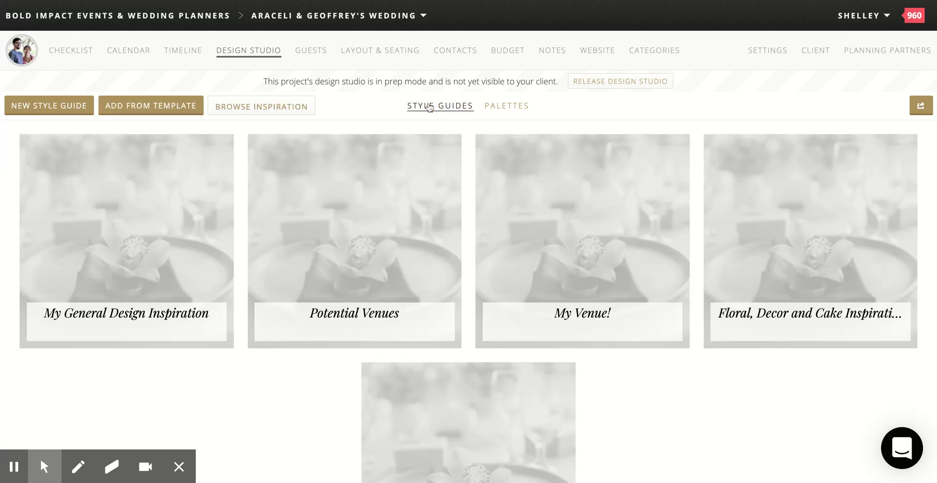
pyautogui.click(148, 110)
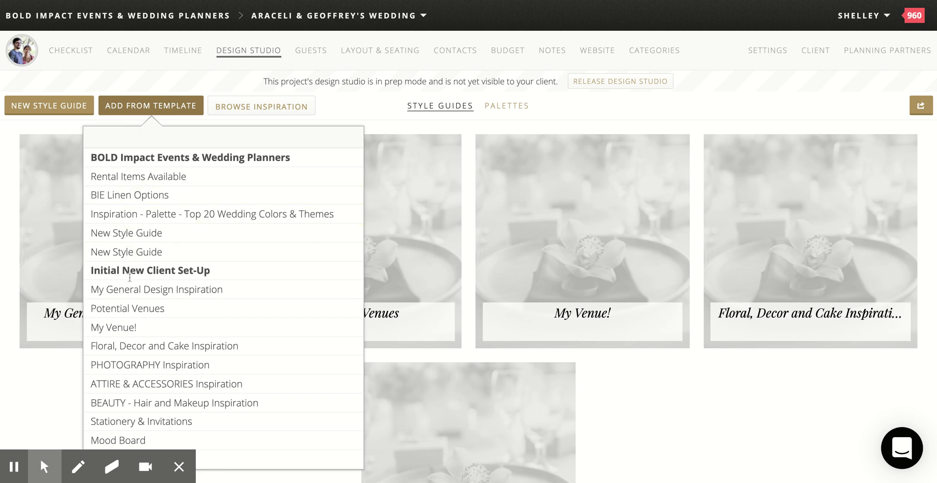
pyautogui.click(137, 384)
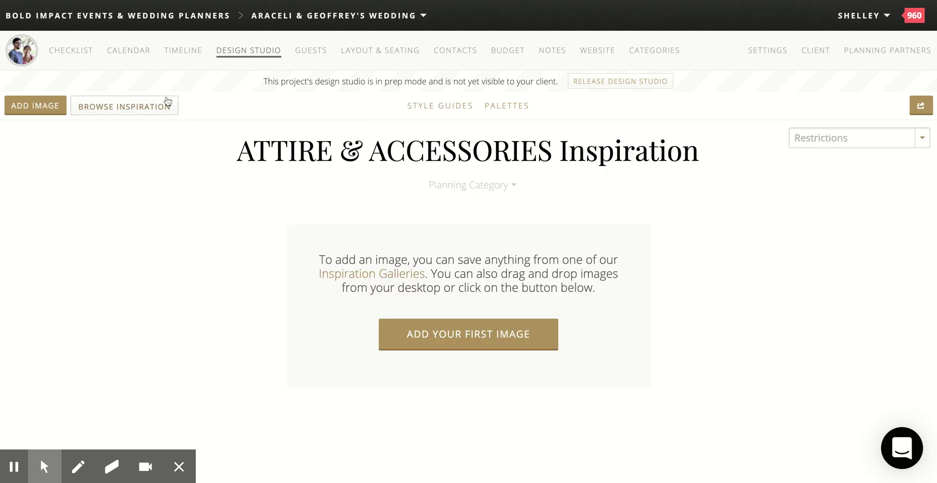
pyautogui.click(456, 109)
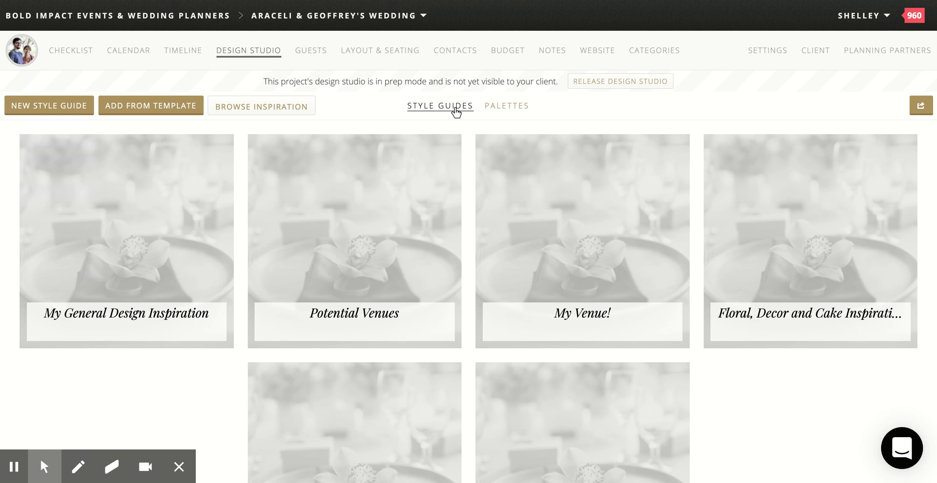
pyautogui.click(178, 106)
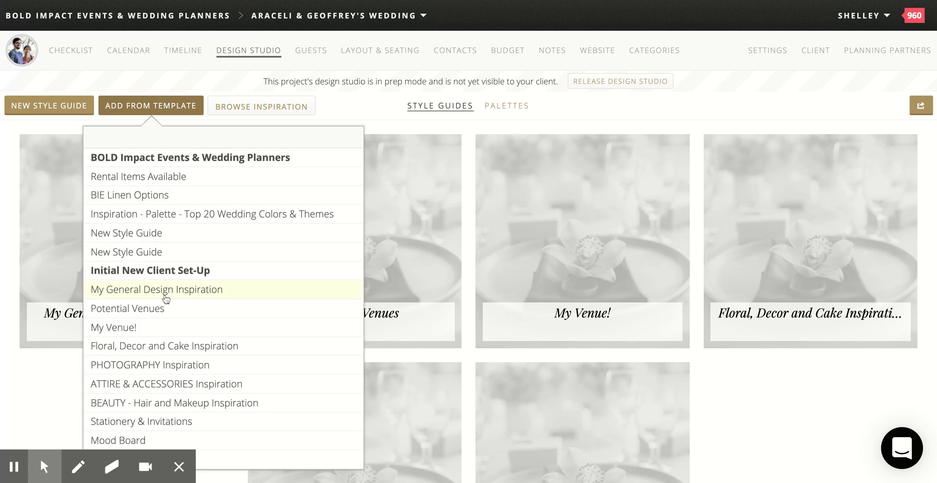
pyautogui.click(145, 402)
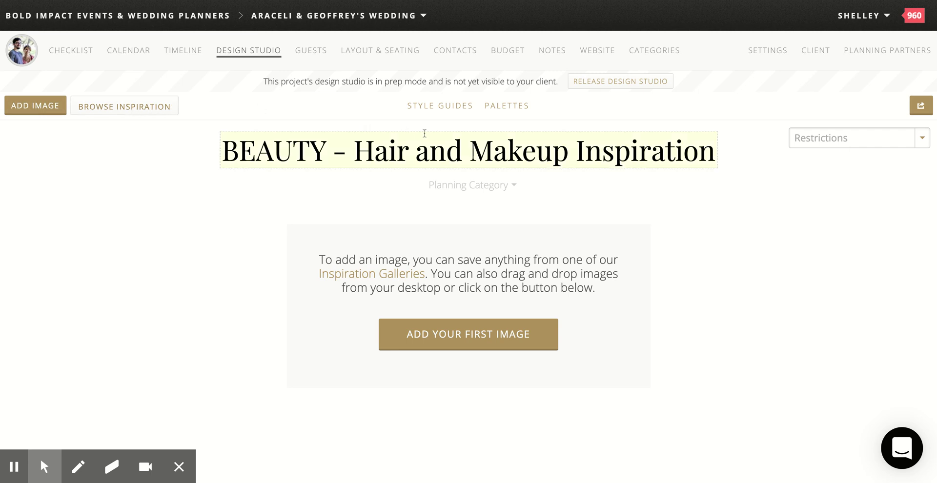
pyautogui.click(438, 106)
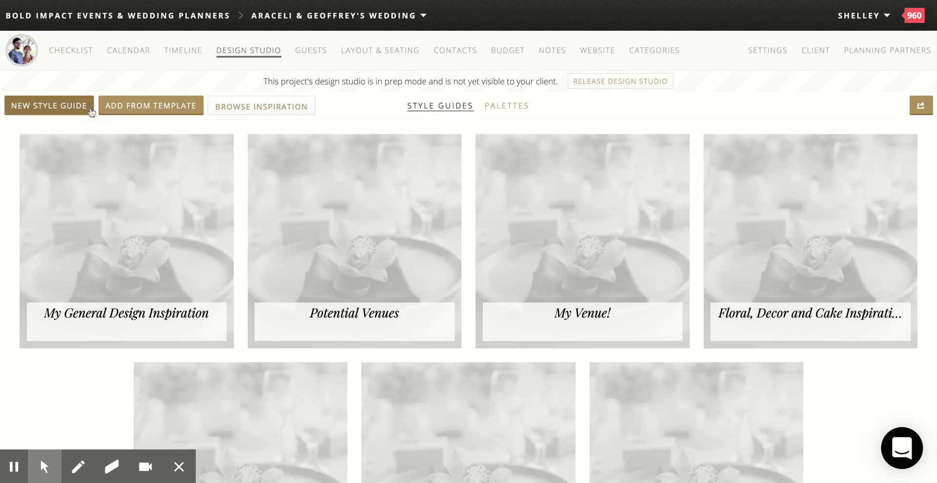
# Step: Add the Stationery & Invitations, Mood Board and Final DESIGN BOARD style guides
pyautogui.click(142, 108)
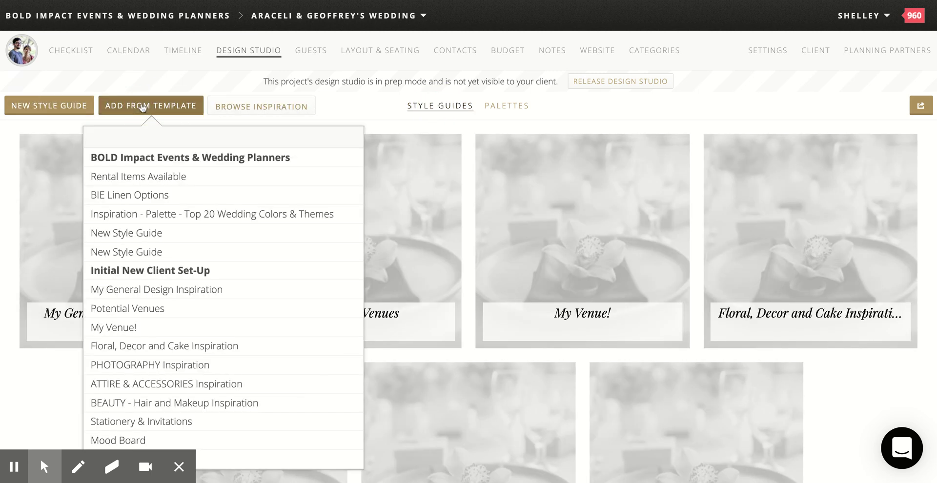
pyautogui.scroll(-3, 164, 342)
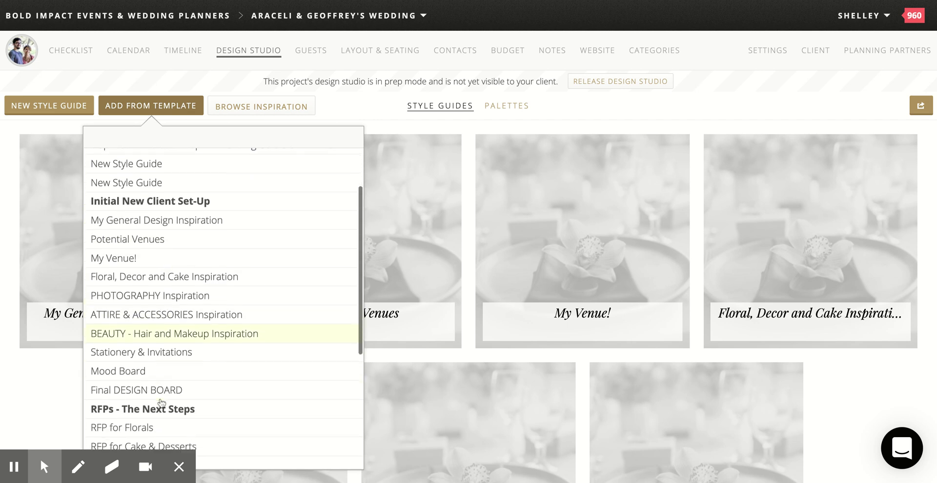
pyautogui.click(164, 308)
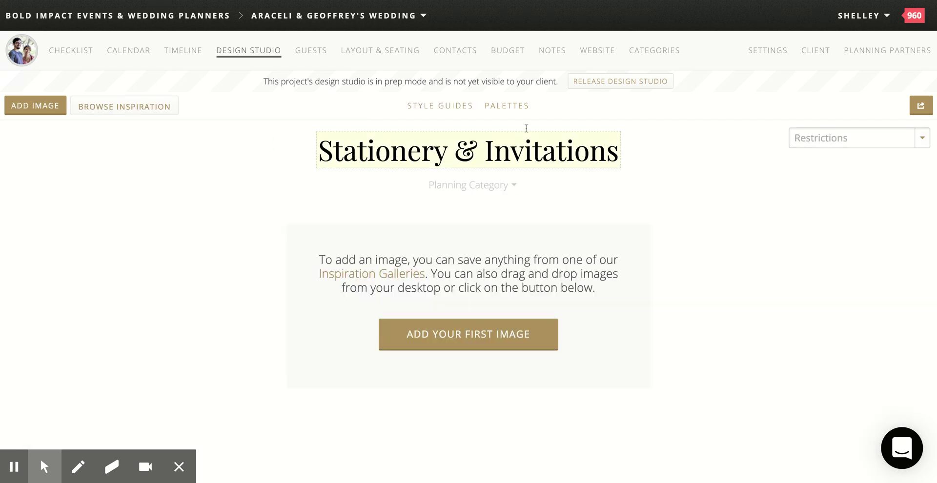
pyautogui.click(441, 105)
pyautogui.click(151, 104)
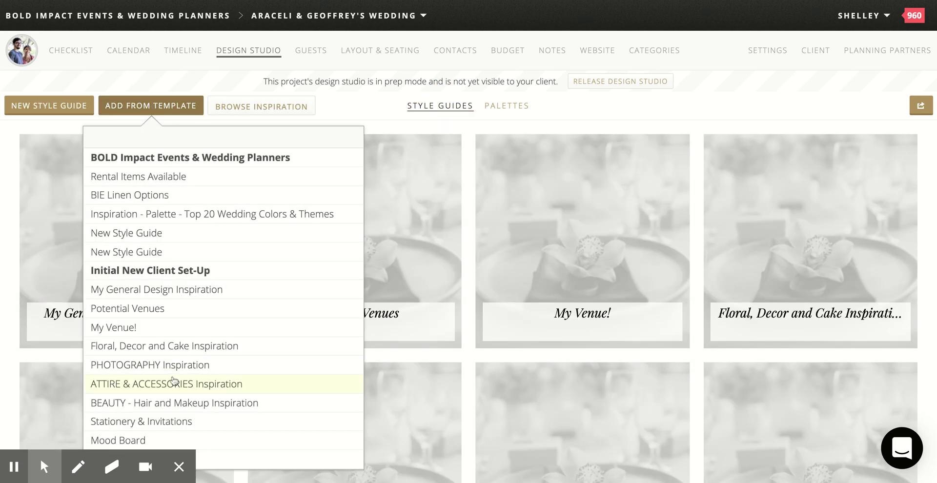
pyautogui.scroll(-3, 172, 383)
pyautogui.click(134, 327)
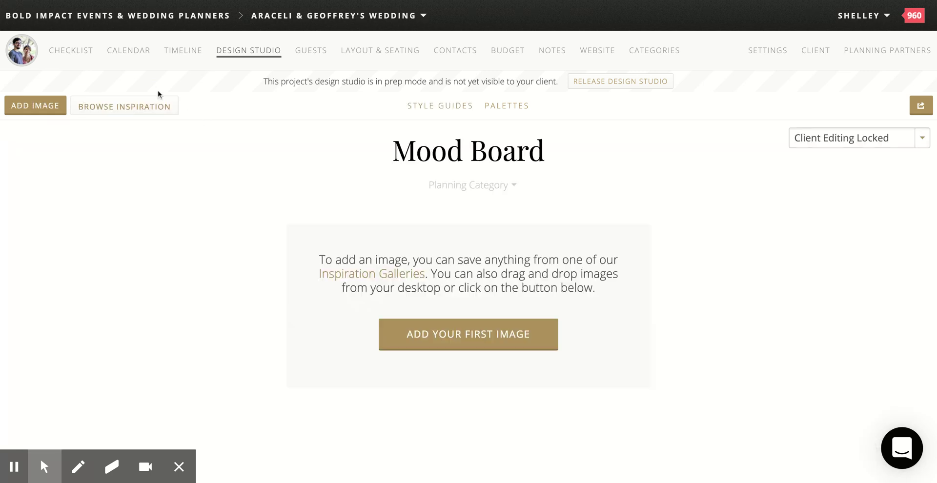
pyautogui.click(444, 111)
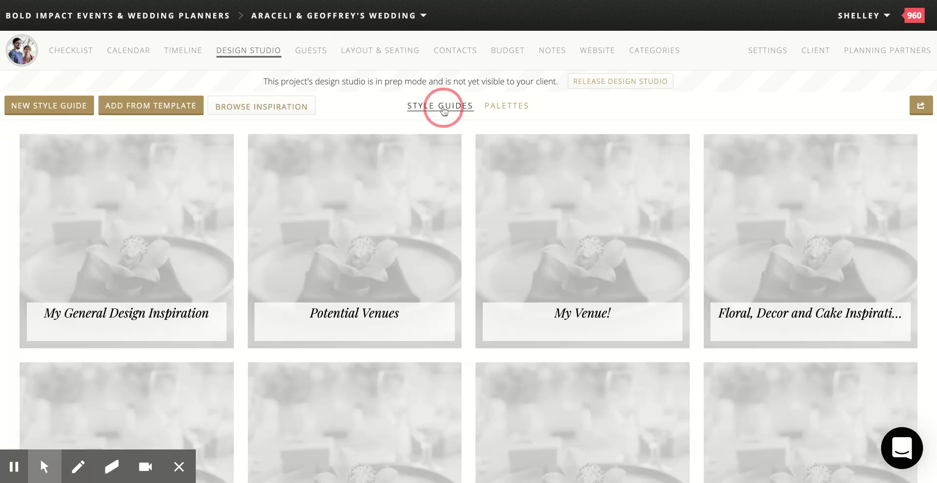
pyautogui.click(132, 112)
pyautogui.scroll(-3, 183, 315)
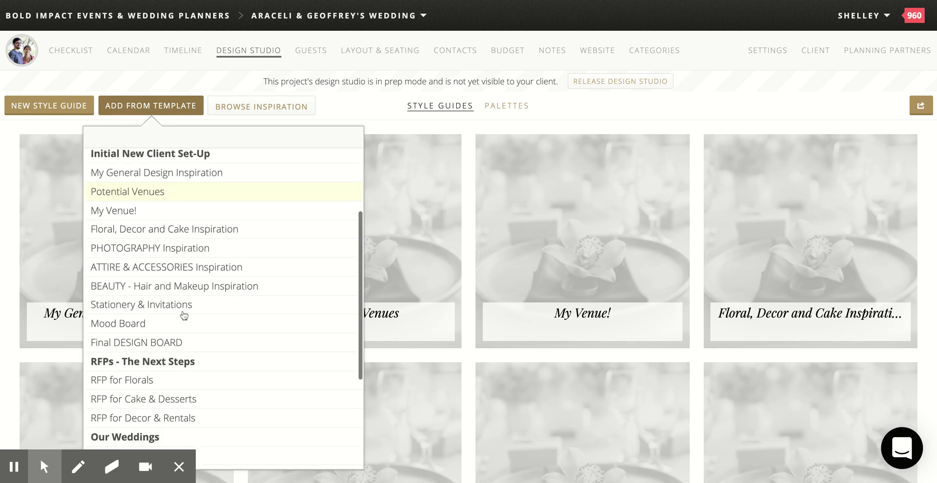
pyautogui.click(128, 344)
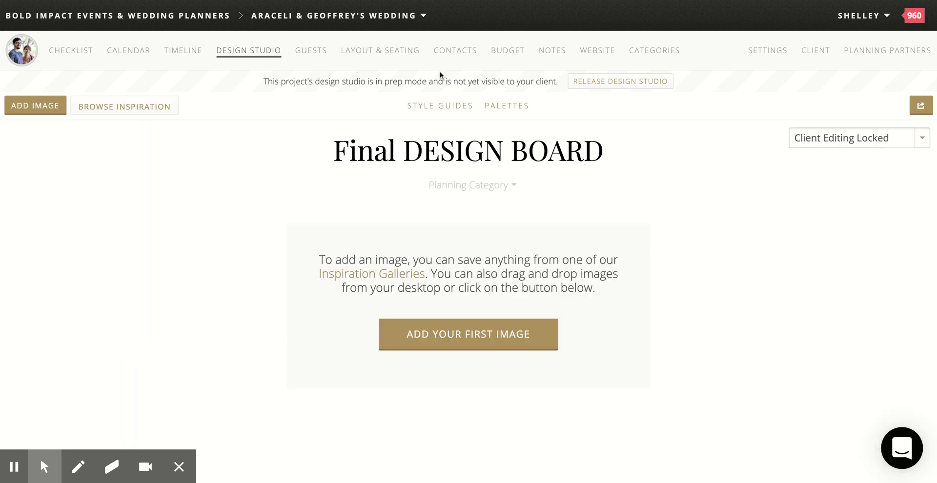
pyautogui.click(421, 112)
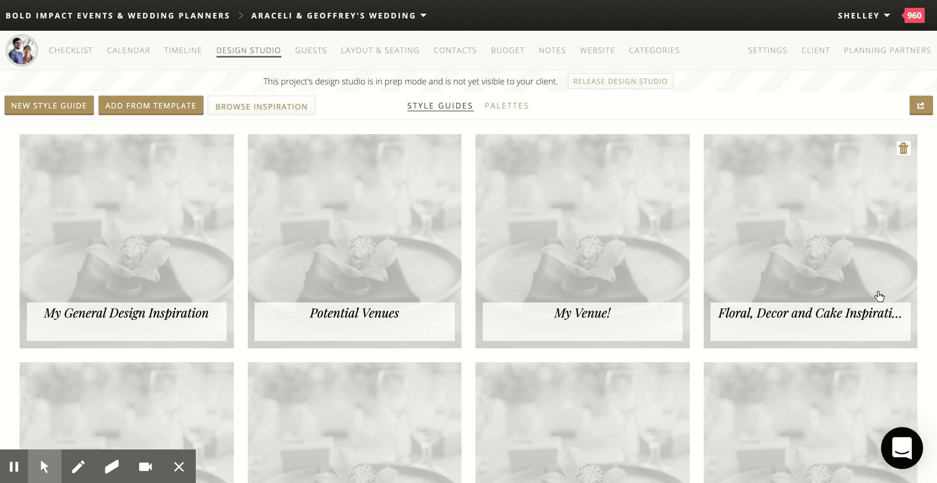
# Step: Open the Client record and read the consultation notes down to the wedding style section
pyautogui.click(817, 52)
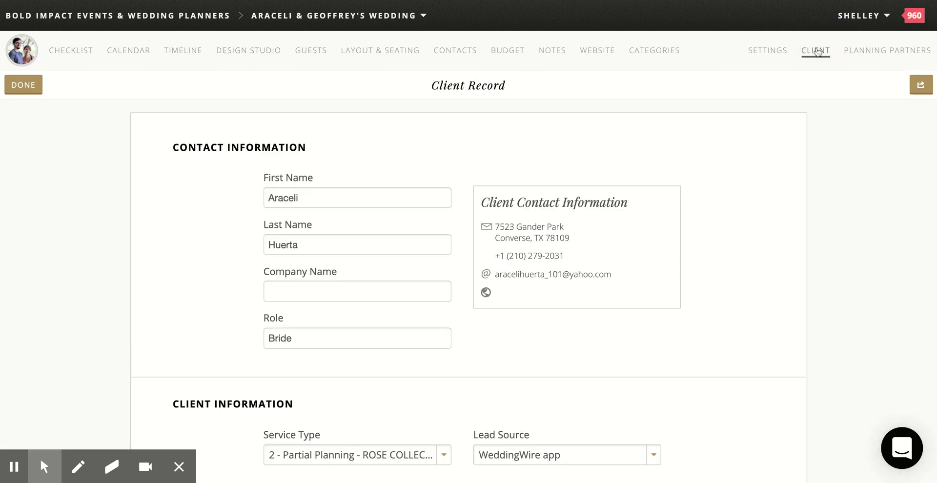
pyautogui.scroll(-10, 470, 315)
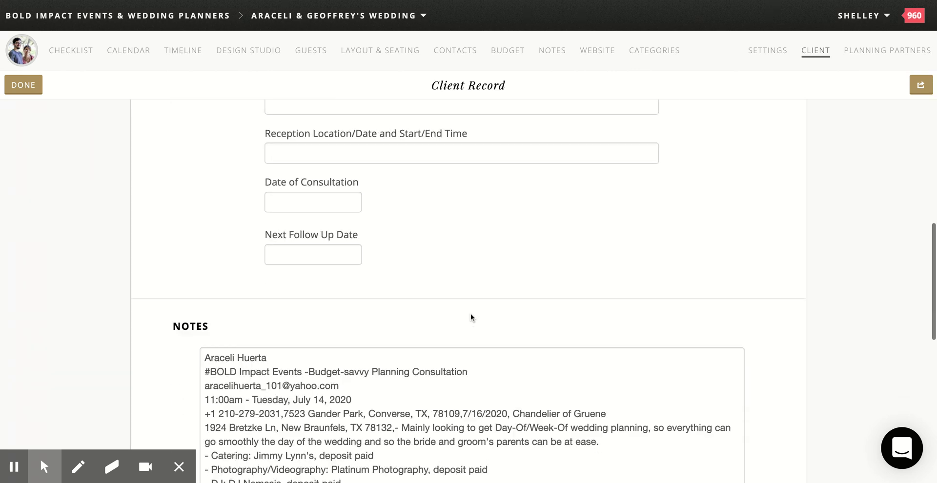
pyautogui.scroll(-5, 471, 317)
pyautogui.scroll(-5, 391, 306)
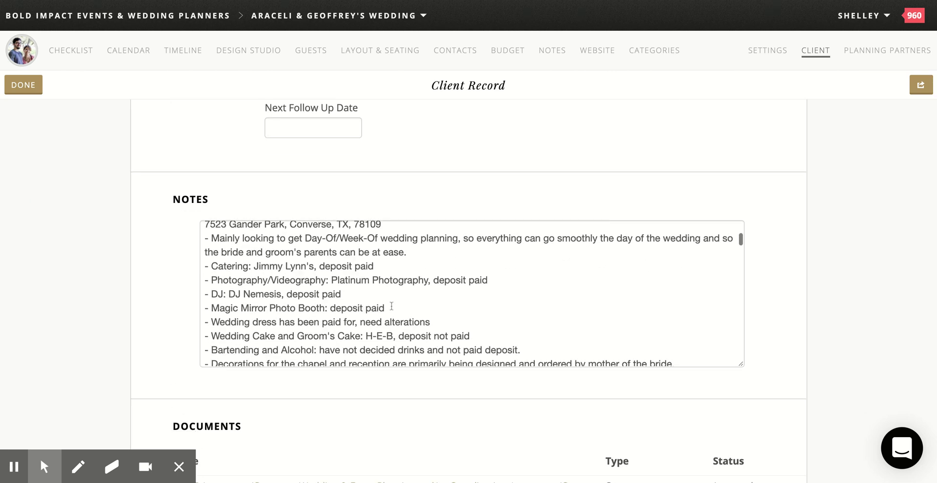
pyautogui.scroll(3, 391, 305)
pyautogui.scroll(-5, 393, 312)
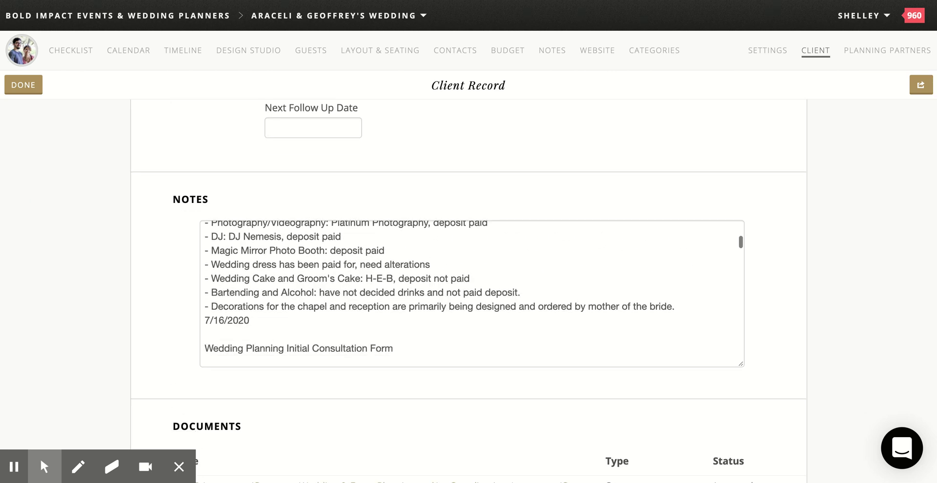
pyautogui.scroll(-8, 390, 303)
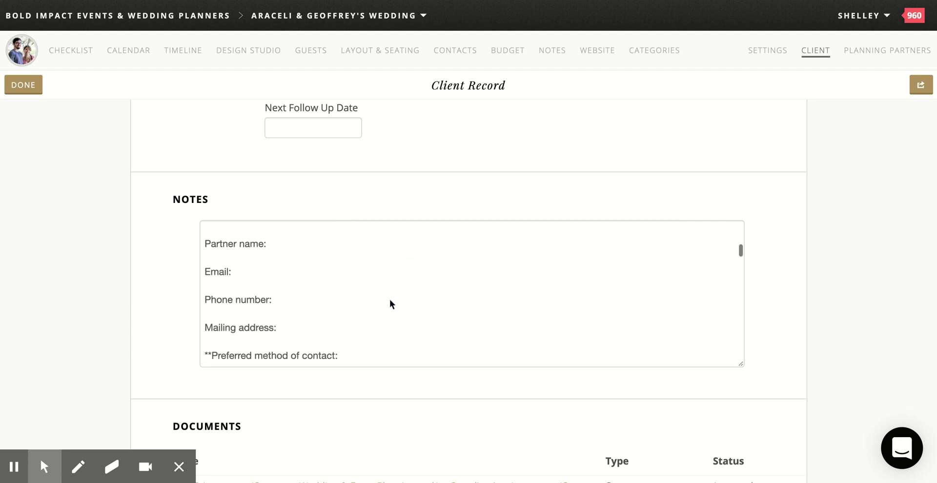
pyautogui.scroll(-10, 390, 304)
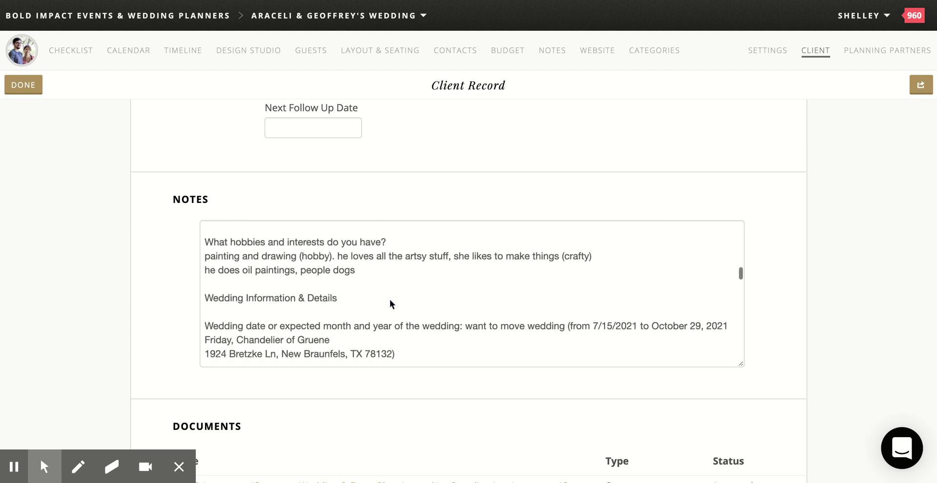
pyautogui.scroll(-2, 391, 303)
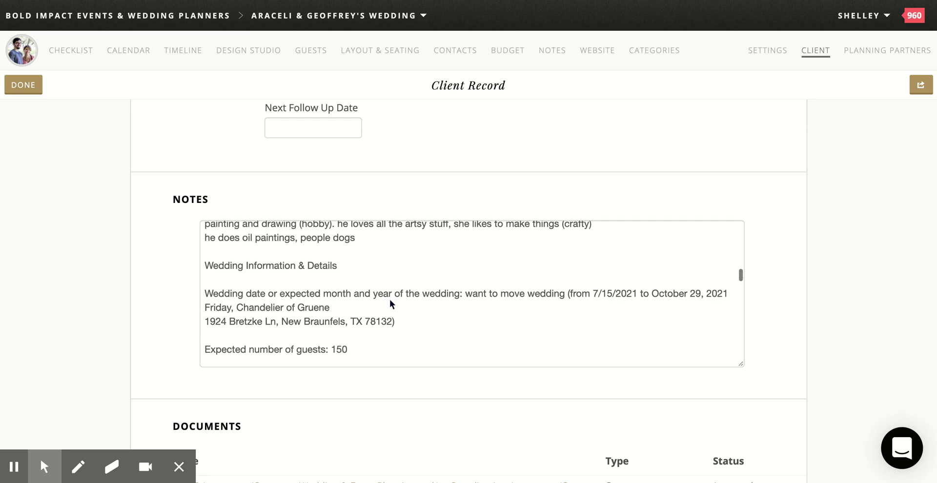
pyautogui.scroll(-5, 390, 304)
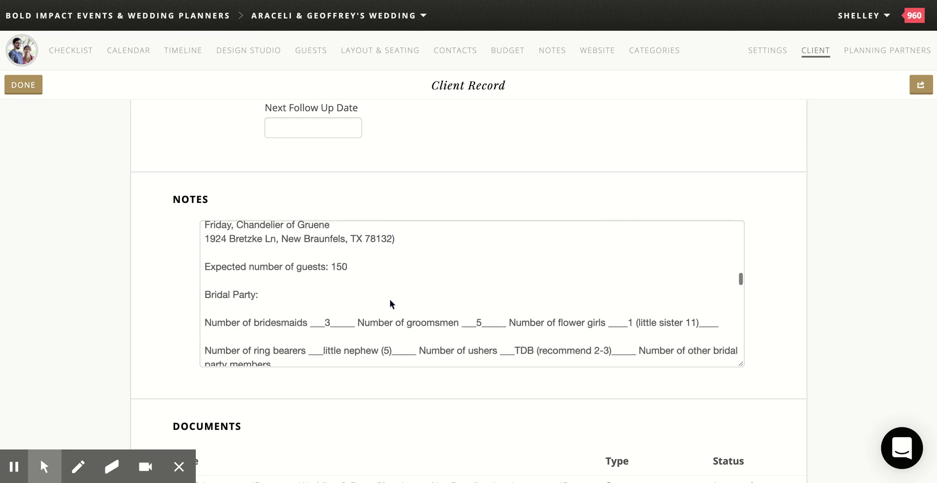
pyautogui.scroll(5, 390, 304)
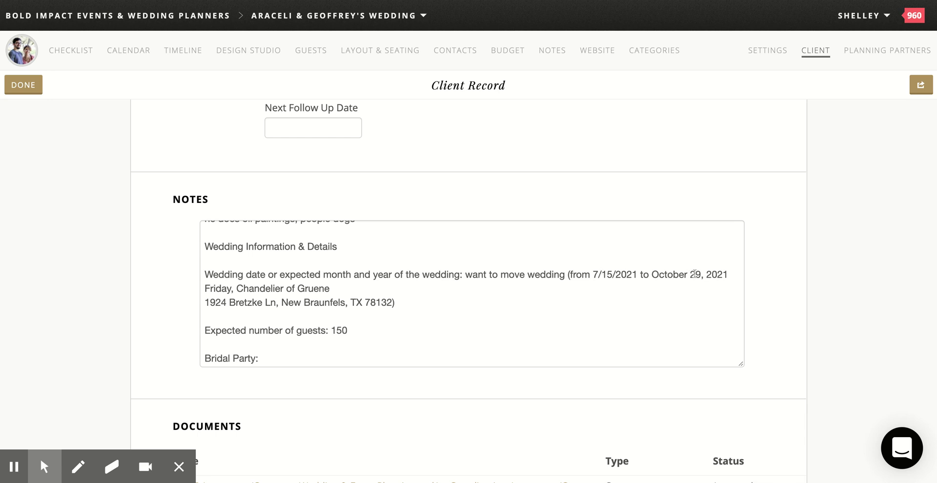
pyautogui.scroll(-10, 696, 283)
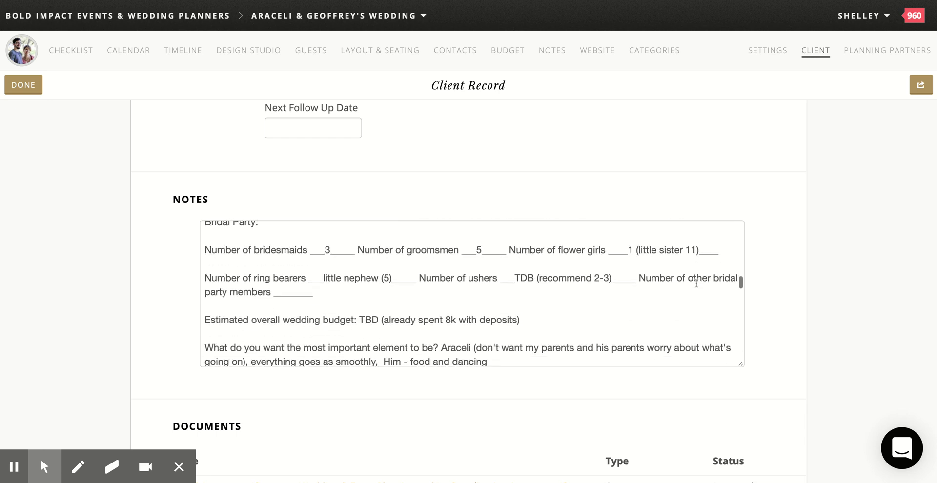
pyautogui.scroll(-5, 697, 288)
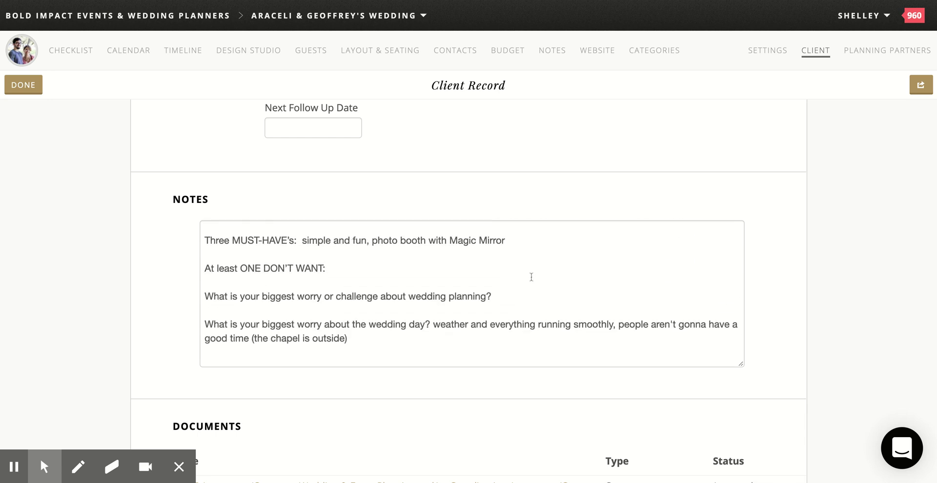
pyautogui.scroll(-5, 592, 283)
pyautogui.scroll(-2, 593, 284)
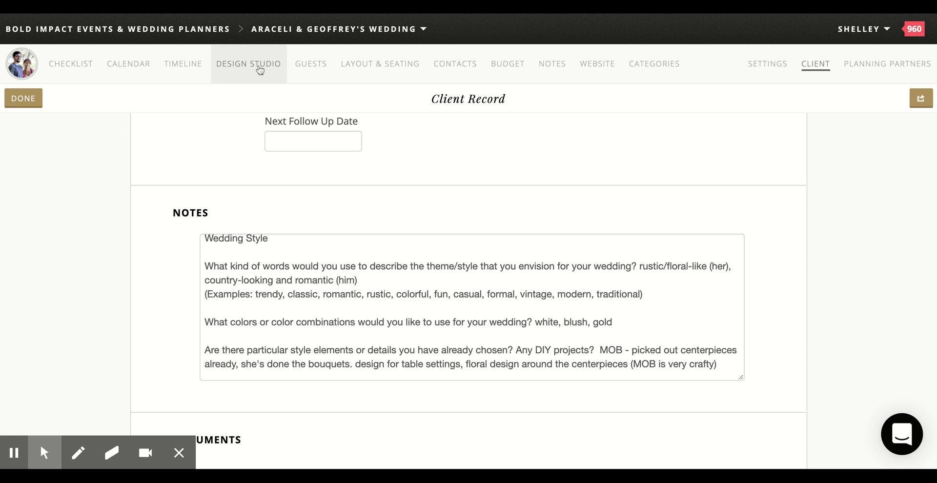
pyautogui.click(259, 70)
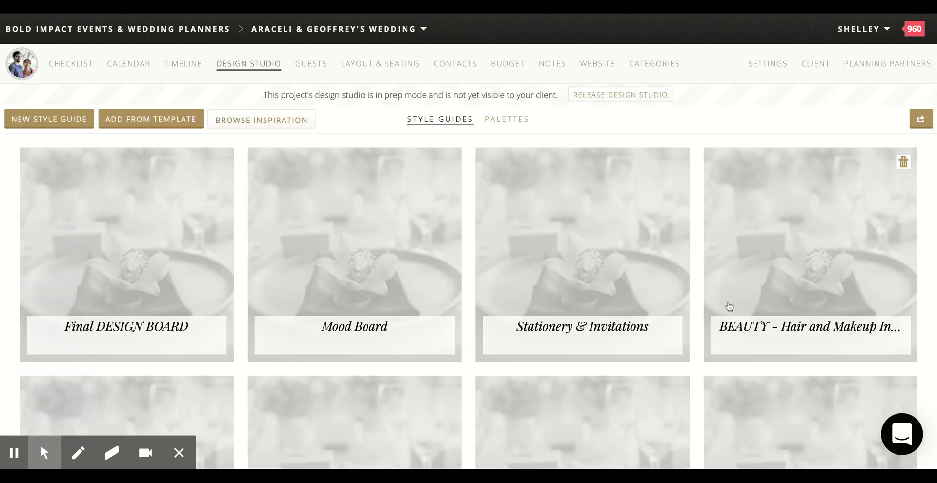
# Step: Move the My General Design Inspiration style guide card into the first position
pyautogui.scroll(-8, 714, 349)
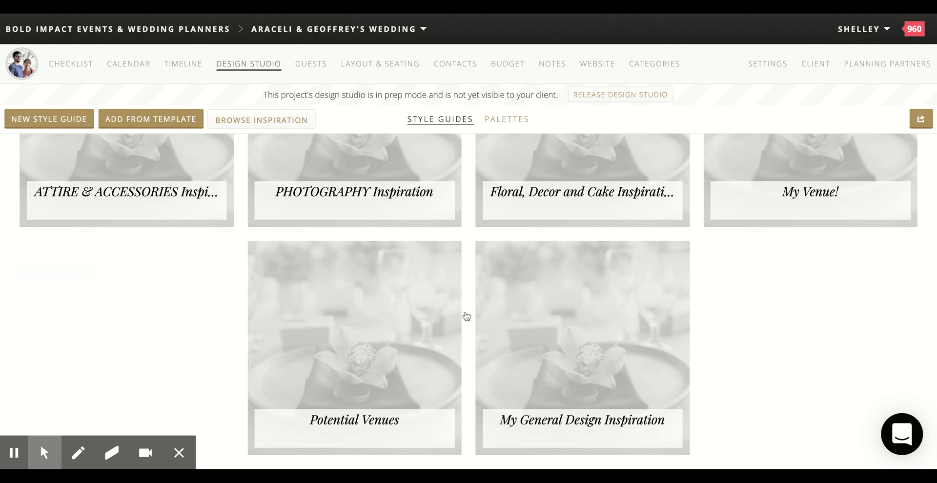
pyautogui.moveTo(570, 333)
pyautogui.mouseDown()
pyautogui.moveTo(229, 198)
pyautogui.moveTo(134, 207)
pyautogui.moveTo(91, 155)
pyautogui.moveTo(82, 199)
pyautogui.moveTo(100, 216)
pyautogui.mouseUp()
pyautogui.scroll(-7, 529, 355)
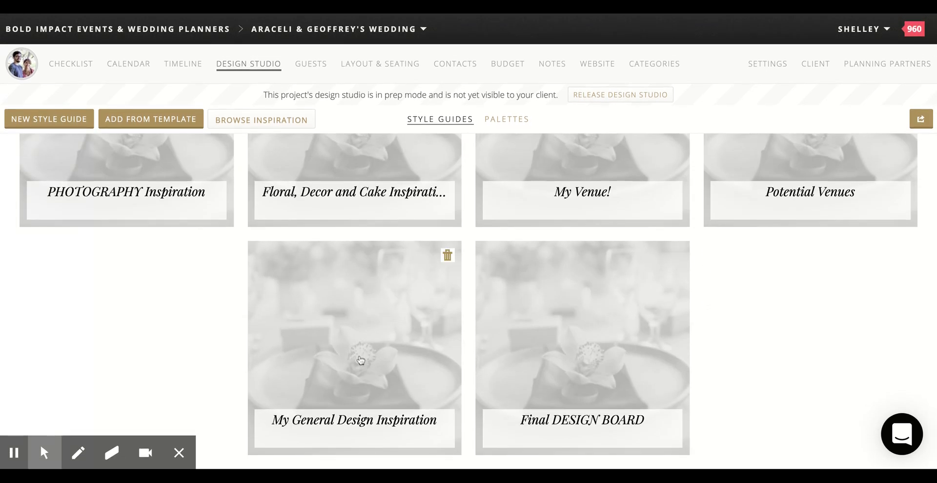
pyautogui.click(361, 356)
pyautogui.scroll(7, 362, 355)
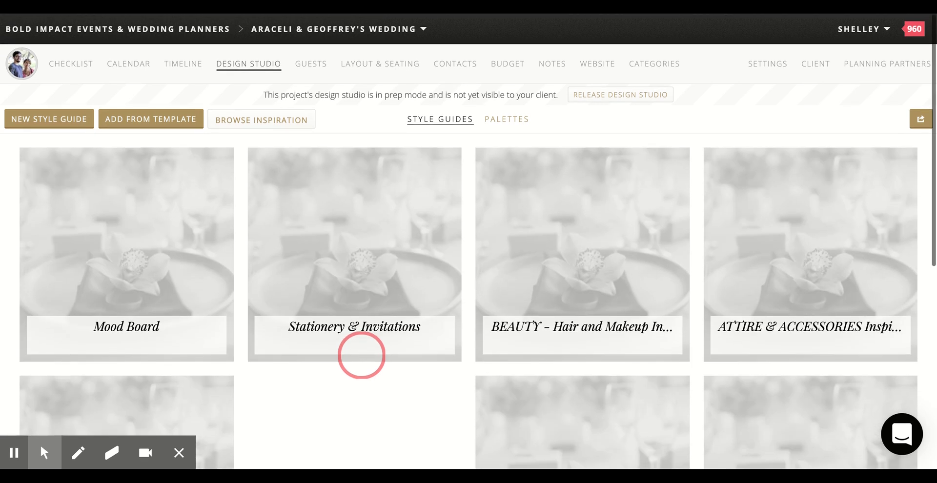
pyautogui.moveTo(362, 355)
pyautogui.moveTo(362, 355); pyautogui.dragTo(362, 360)
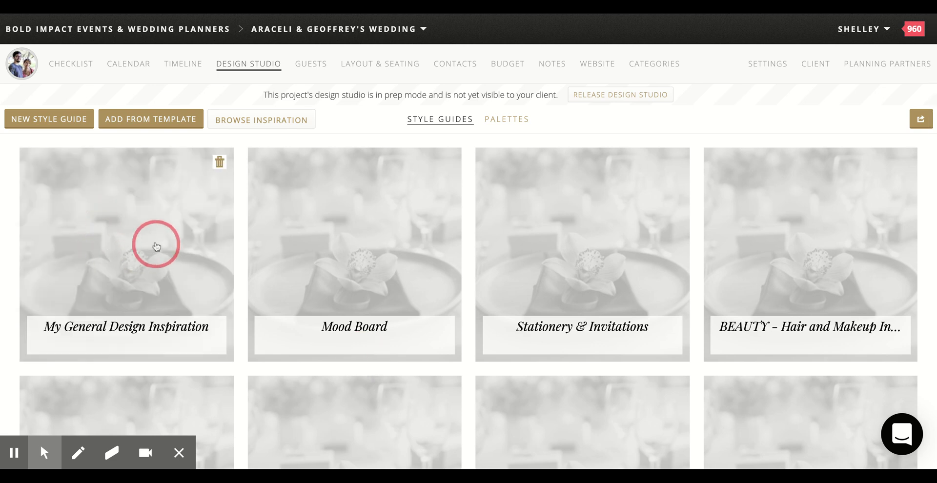
# Step: Place My Venue! and Potential Venues after it, then open My General Design Inspiration
pyautogui.scroll(-5, 373, 261)
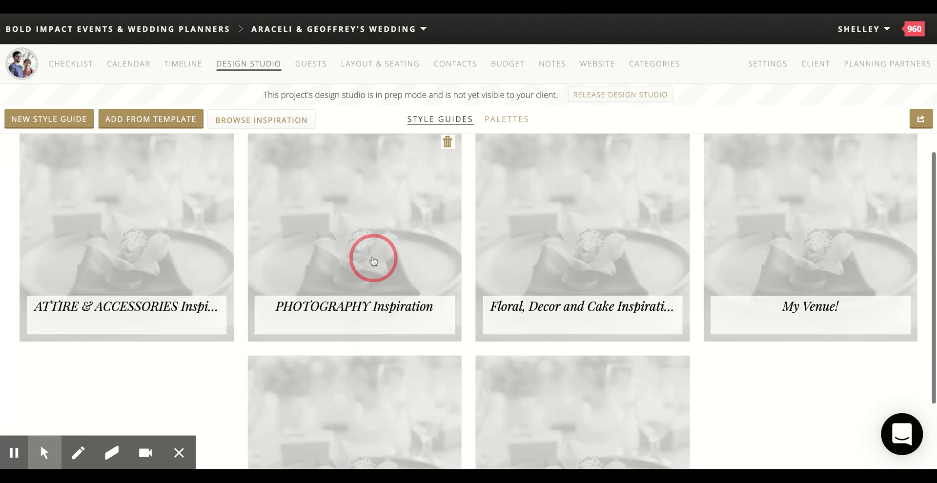
pyautogui.moveTo(846, 282); pyautogui.dragTo(351, 376)
pyautogui.scroll(5, 836, 278)
pyautogui.scroll(-6, 502, 319)
pyautogui.click(501, 317)
pyautogui.scroll(1, 501, 317)
pyautogui.scroll(4, 351, 373)
pyautogui.scroll(3, 352, 376)
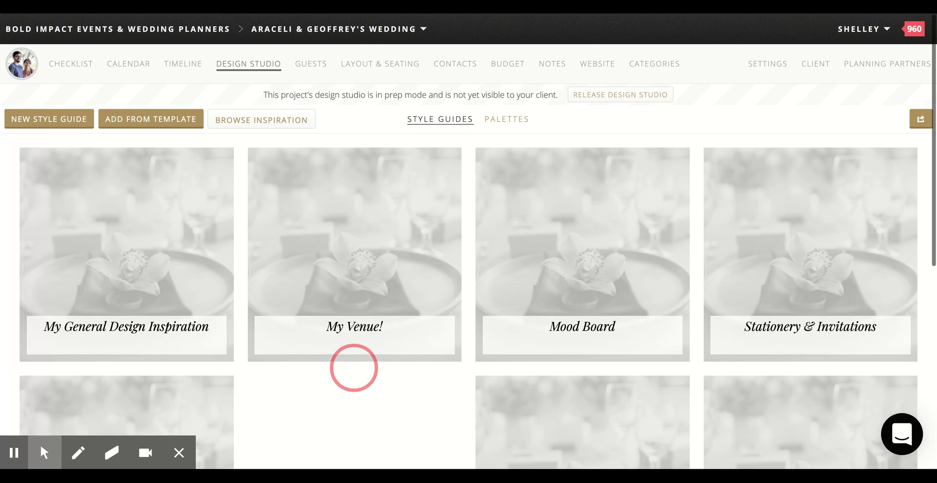
pyautogui.moveTo(354, 372); pyautogui.dragTo(293, 265)
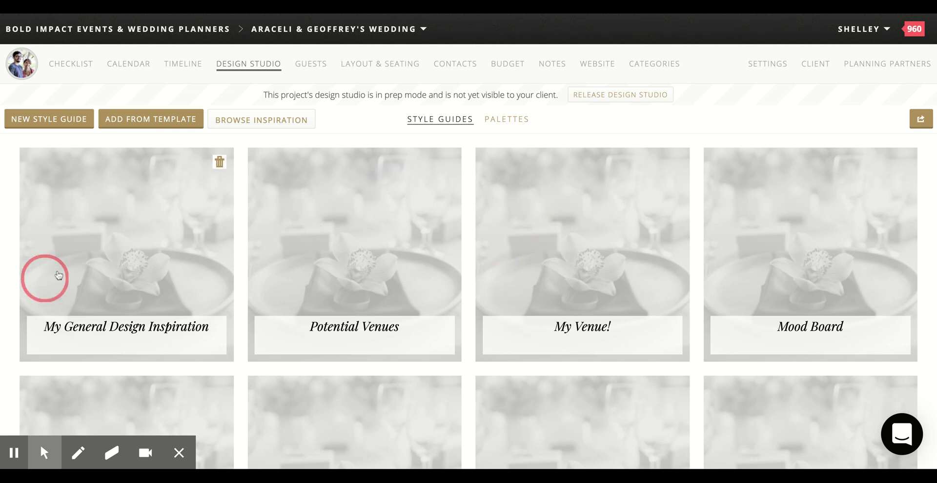
pyautogui.click(104, 249)
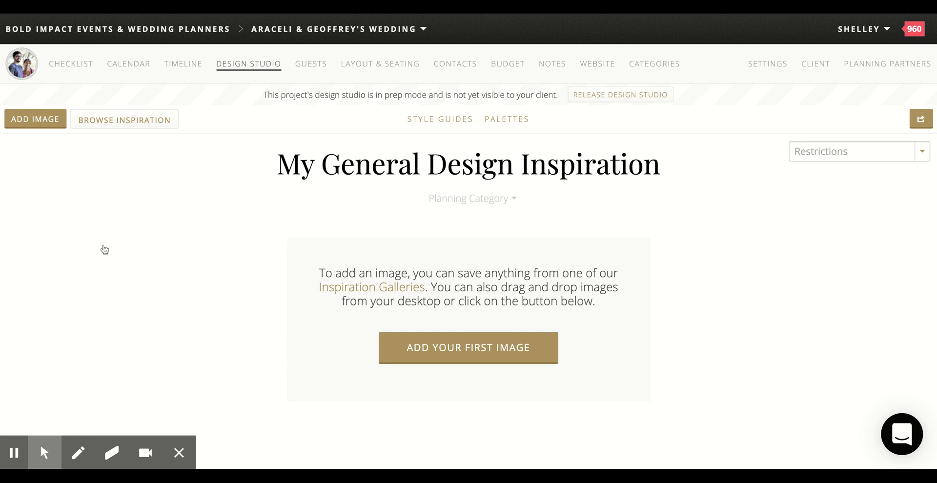
# Step: Upload two pink floral reception table photos into the My General Design Inspiration guide
pyautogui.click(44, 453)
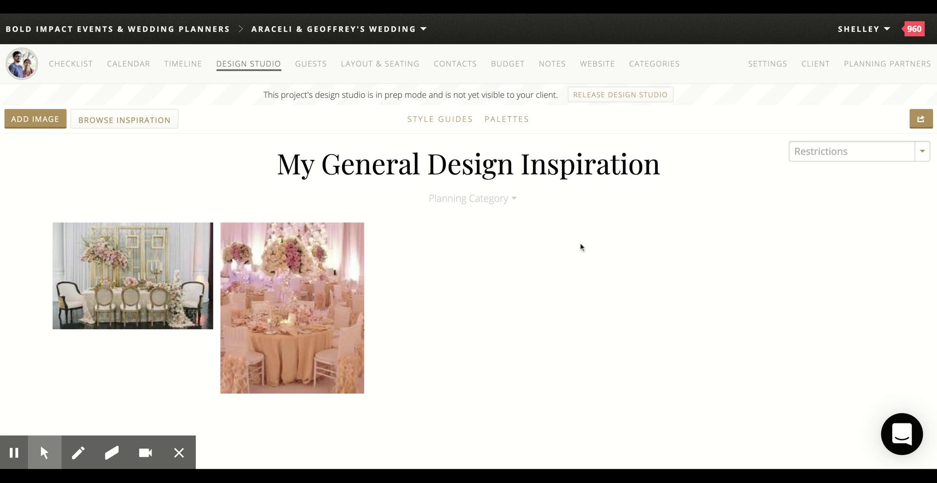
# Step: Release the Design Studio and the guest lists and seating to the client, then go to Contacts
pyautogui.click(595, 99)
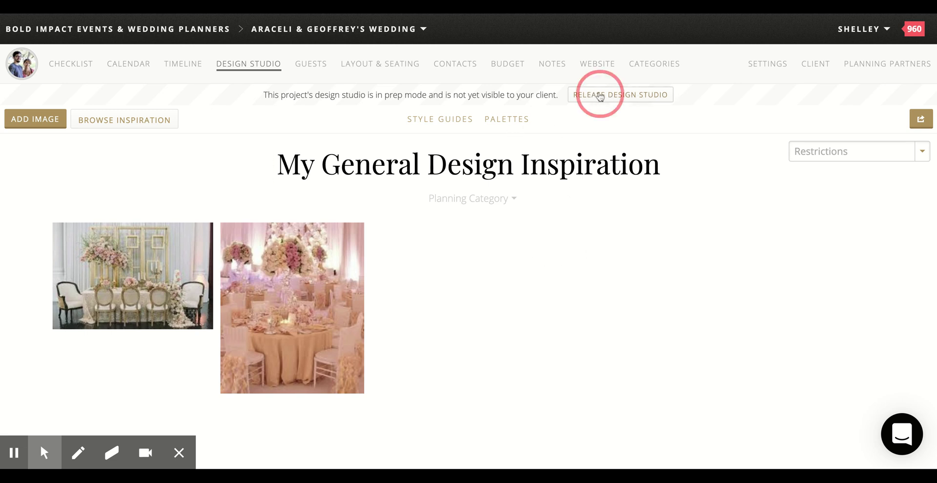
pyautogui.click(586, 246)
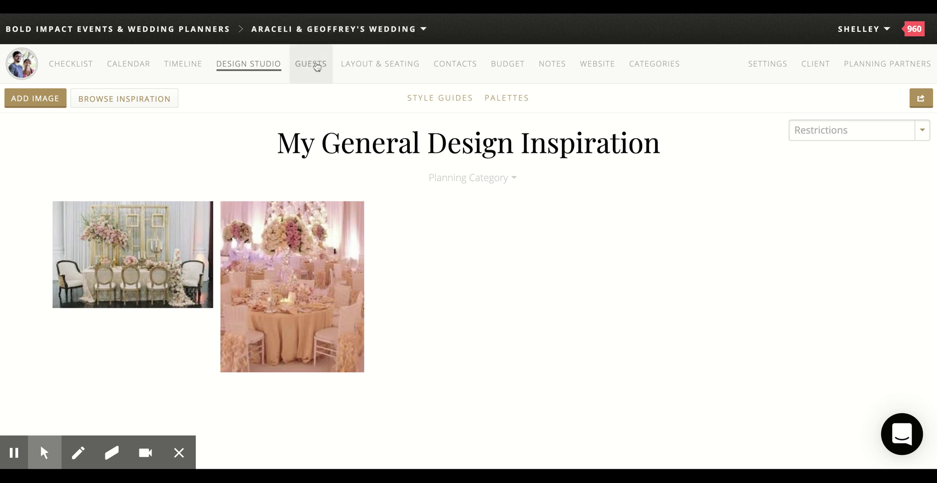
pyautogui.click(314, 67)
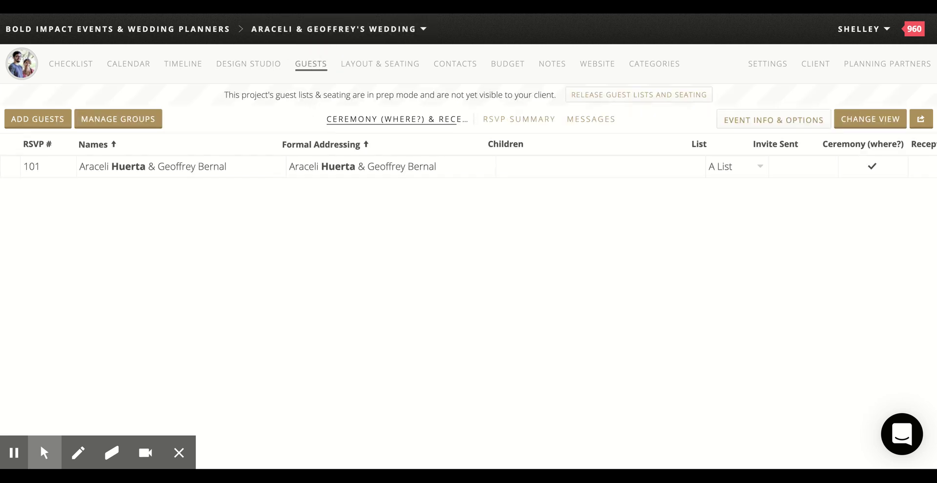
pyautogui.click(647, 95)
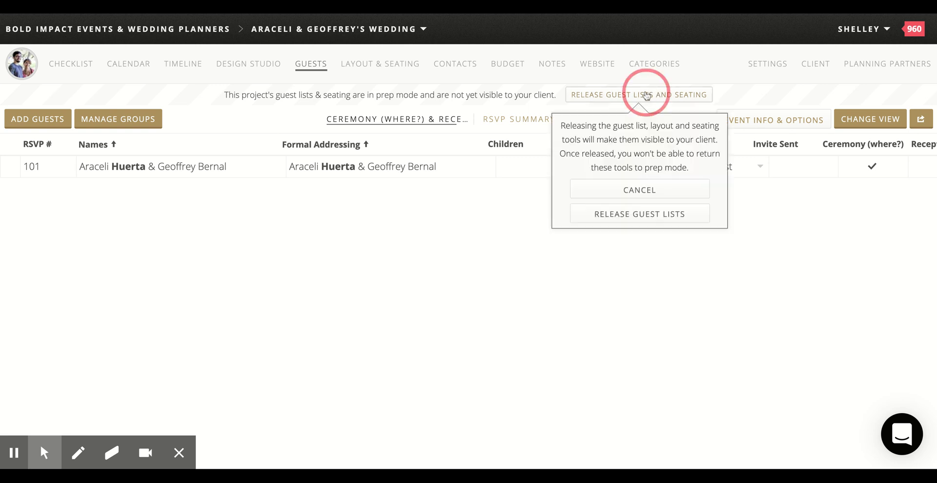
pyautogui.click(617, 213)
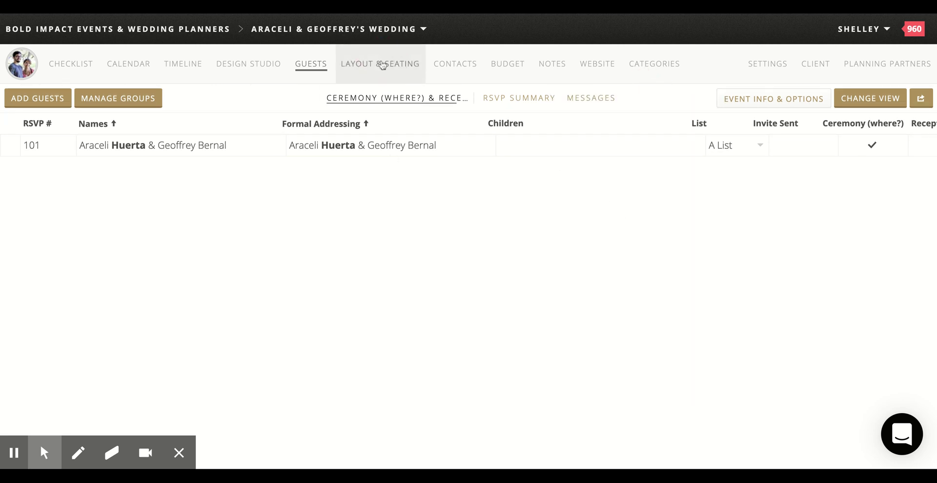
pyautogui.click(382, 65)
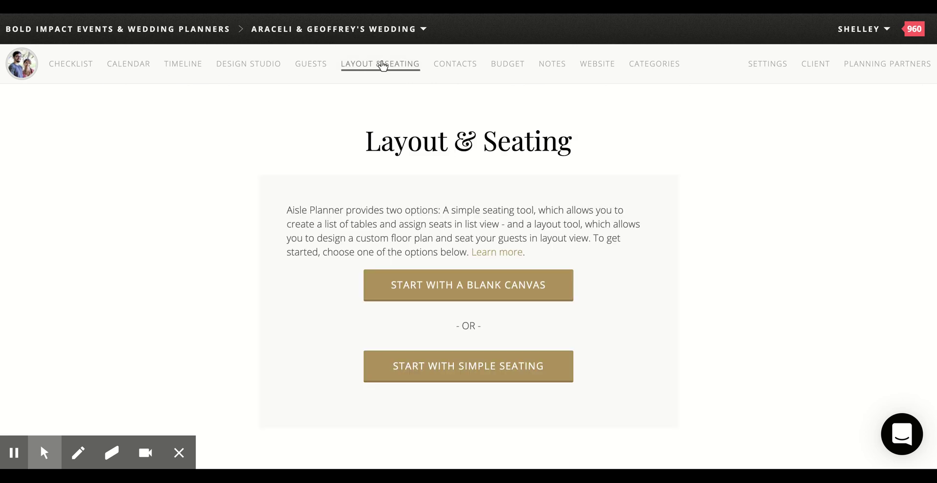
pyautogui.click(470, 64)
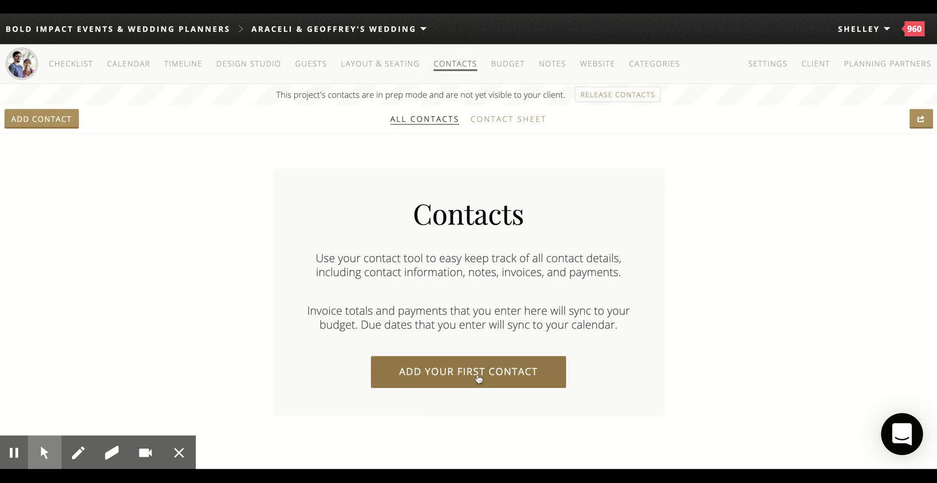
# Step: Search 'bold', add BOLD Impact Events as a booked Wedding Planner contact, then release contacts
pyautogui.click(478, 379)
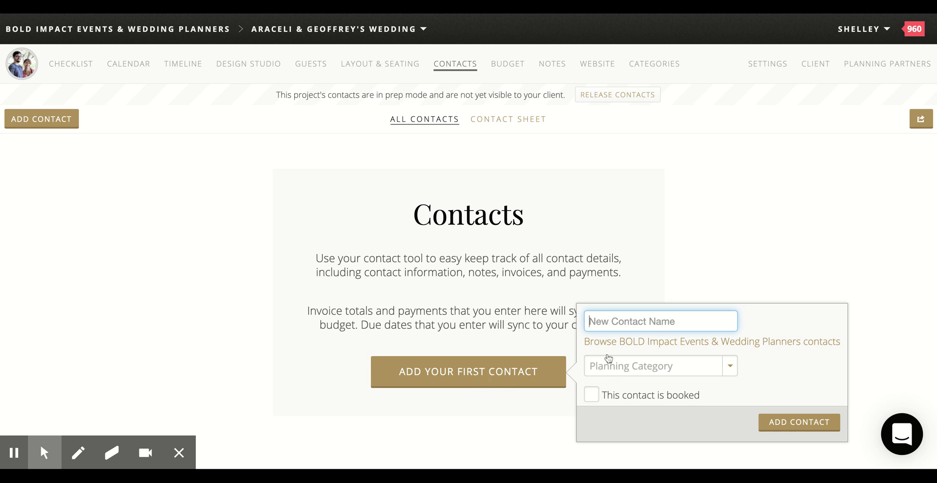
pyautogui.write('bold')
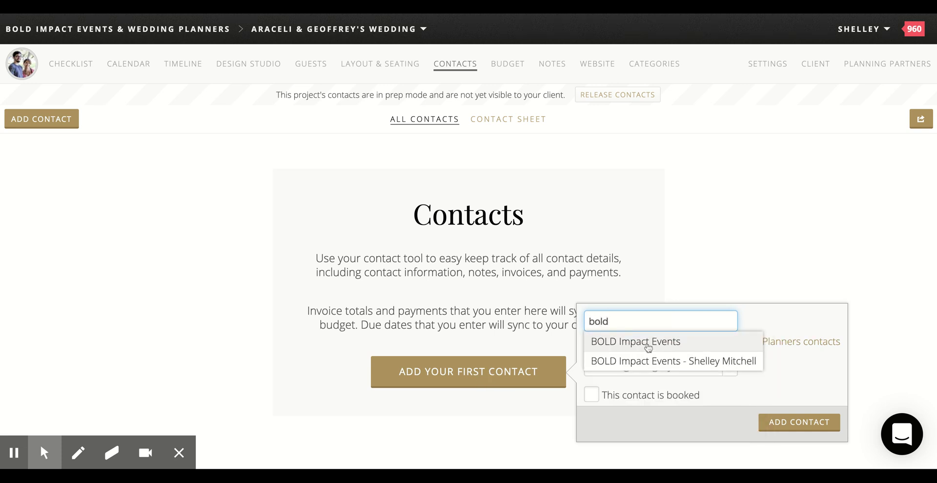
pyautogui.click(649, 361)
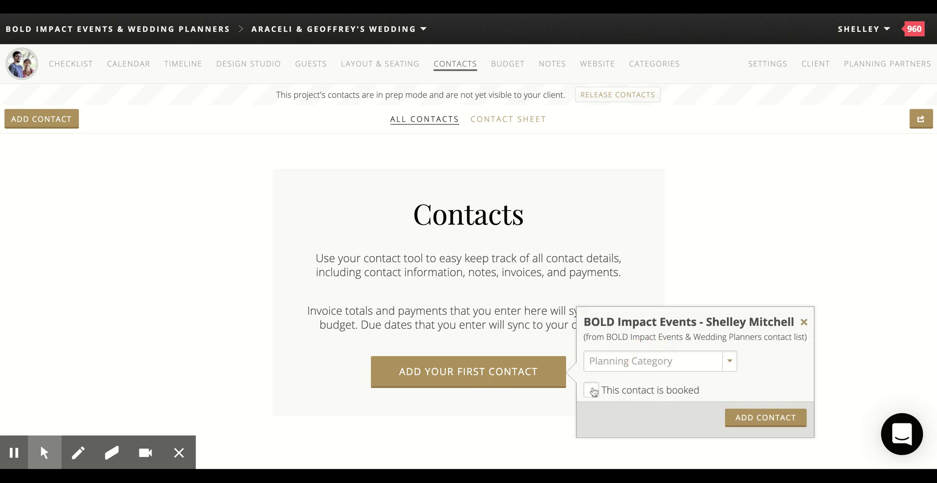
pyautogui.click(591, 390)
pyautogui.click(652, 360)
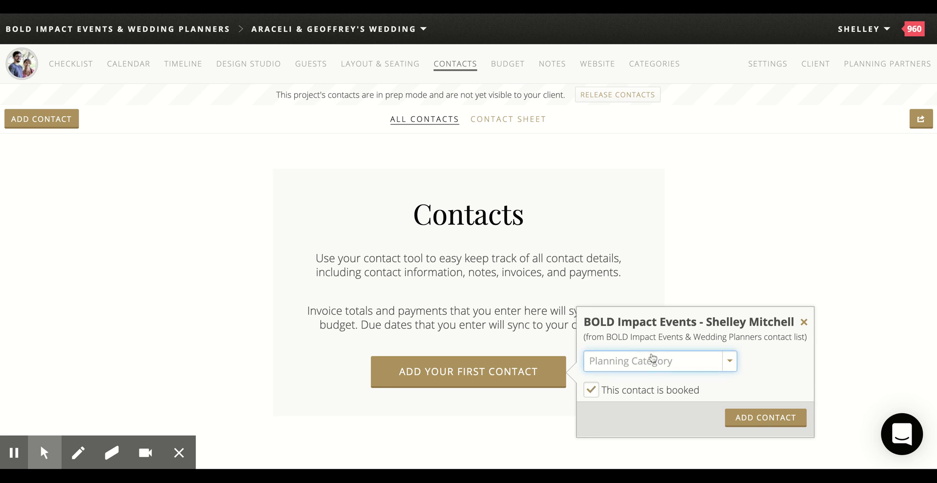
pyautogui.click(656, 372)
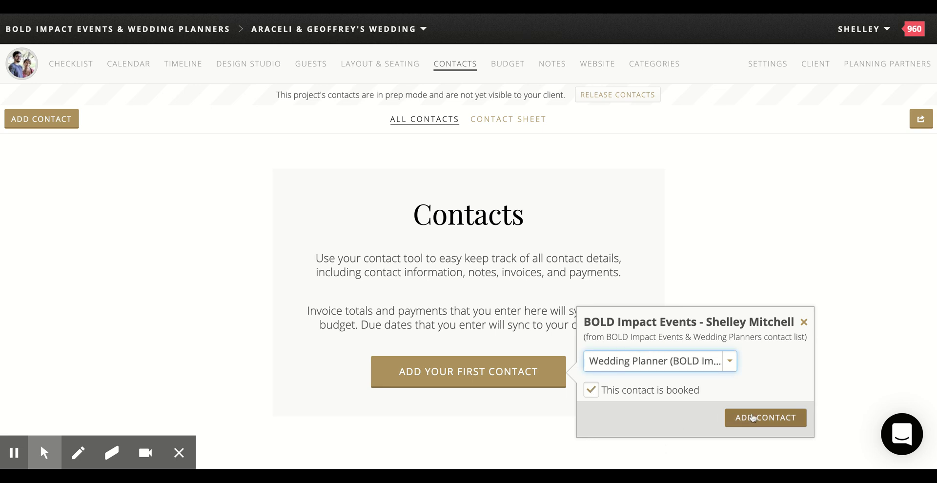
pyautogui.click(761, 417)
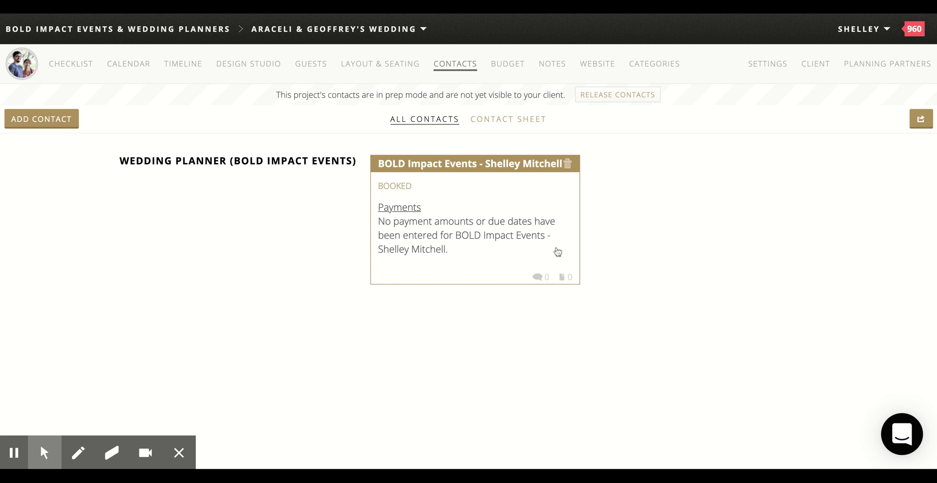
pyautogui.click(604, 96)
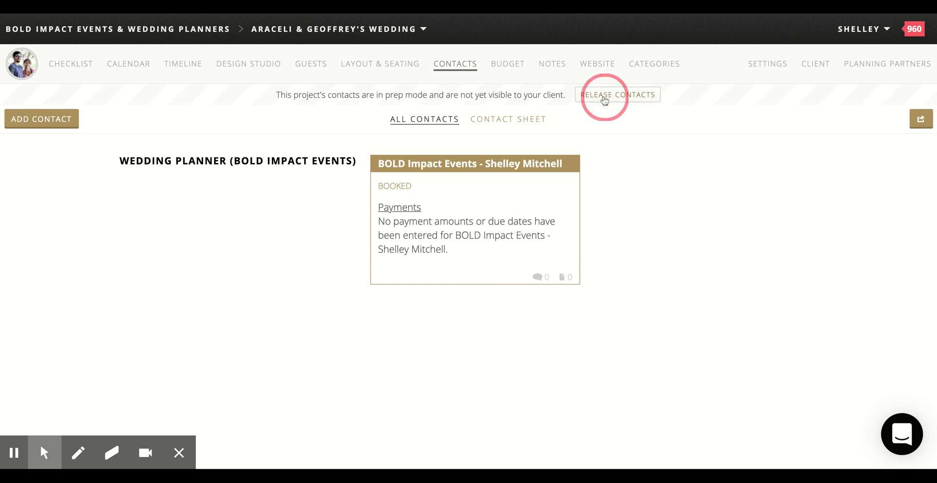
pyautogui.click(585, 204)
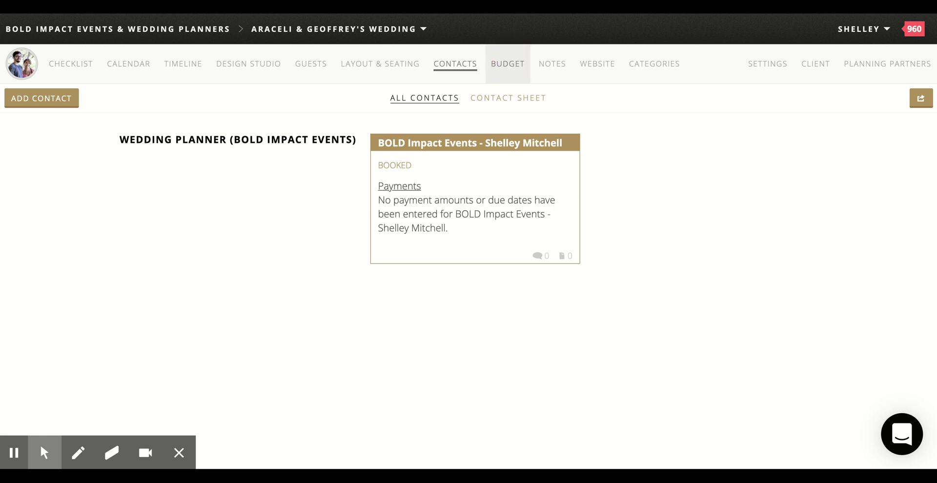
# Step: Release the $20,000.00 budget to the client, then go to the Notes page
pyautogui.click(507, 63)
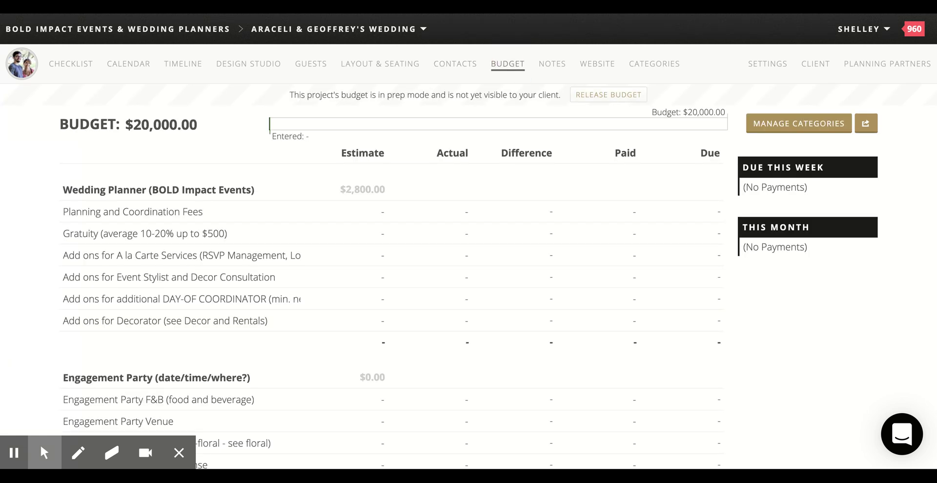
pyautogui.click(603, 97)
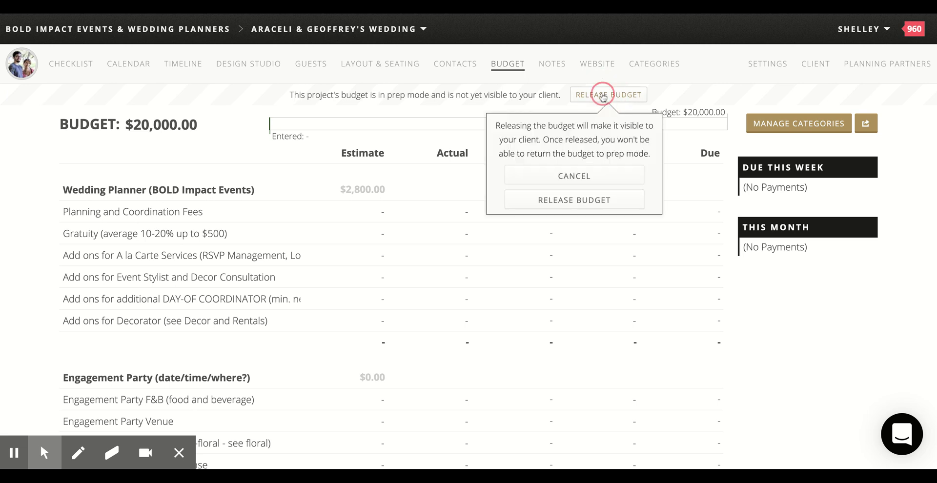
pyautogui.click(558, 206)
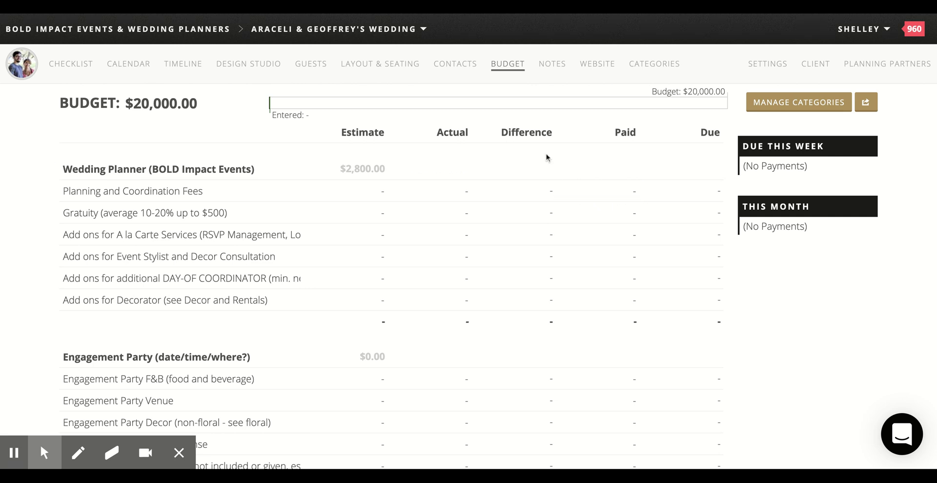
pyautogui.click(553, 71)
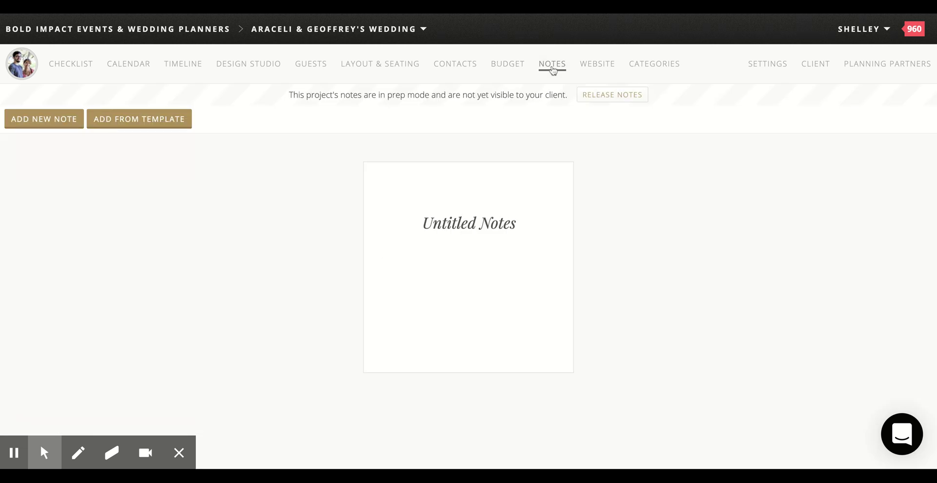
# Step: Create a note from the Marriage License: TEXAS template filed under Ceremony (where?)
pyautogui.click(134, 120)
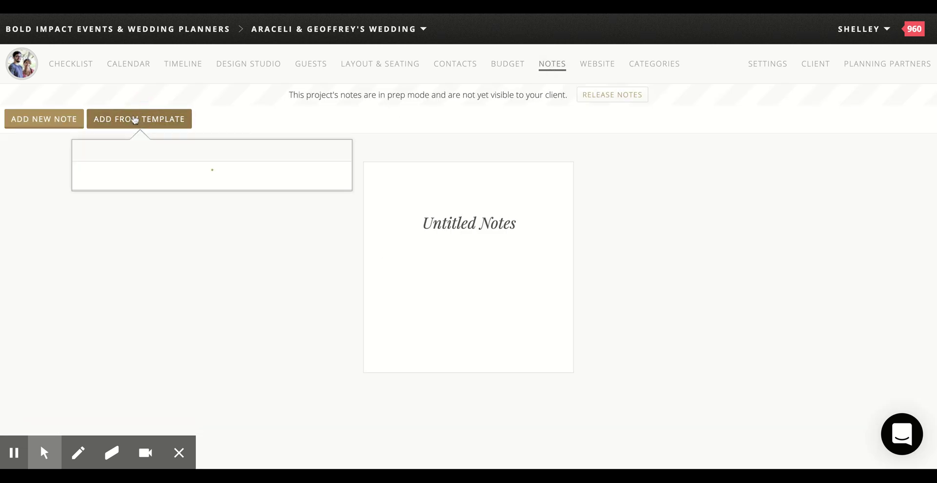
pyautogui.scroll(-15, 181, 280)
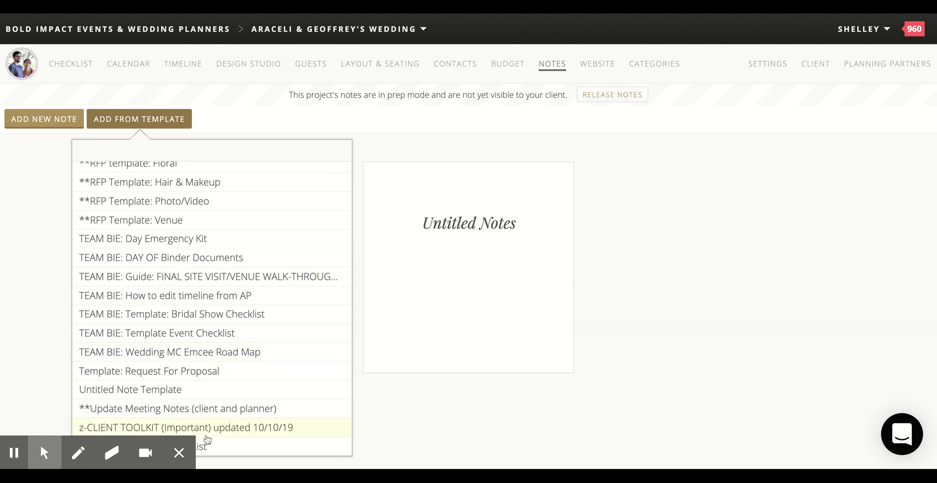
pyautogui.scroll(5, 208, 388)
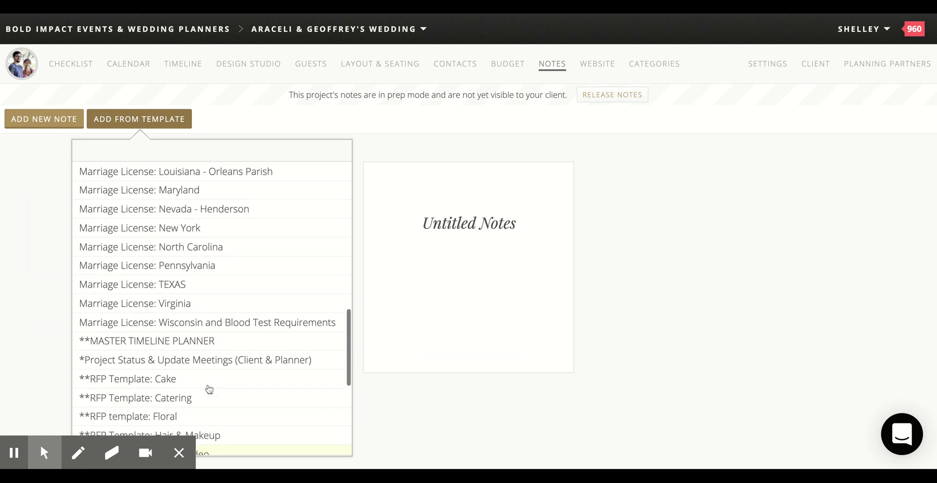
pyautogui.click(163, 288)
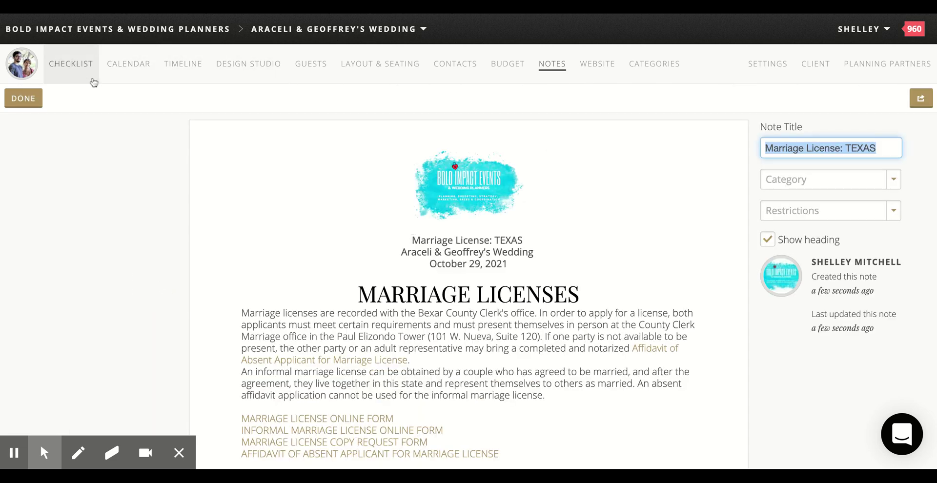
pyautogui.click(823, 182)
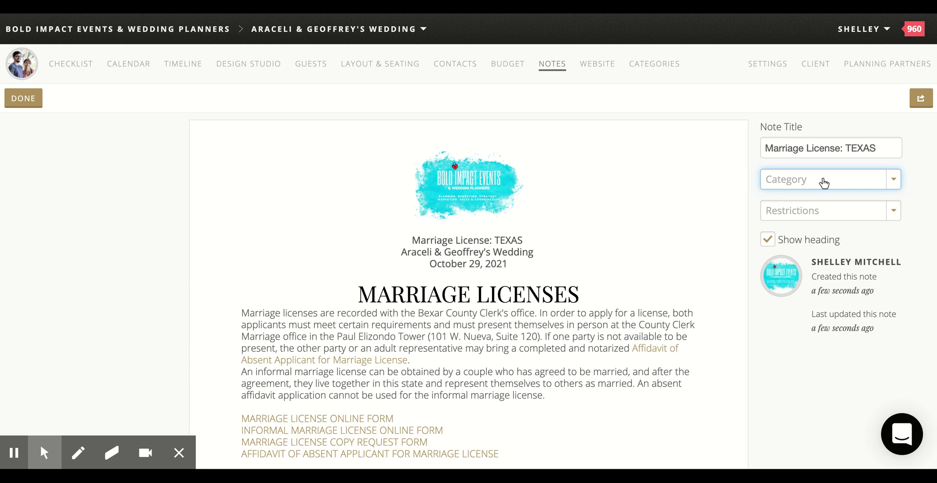
pyautogui.click(824, 181)
pyautogui.click(24, 99)
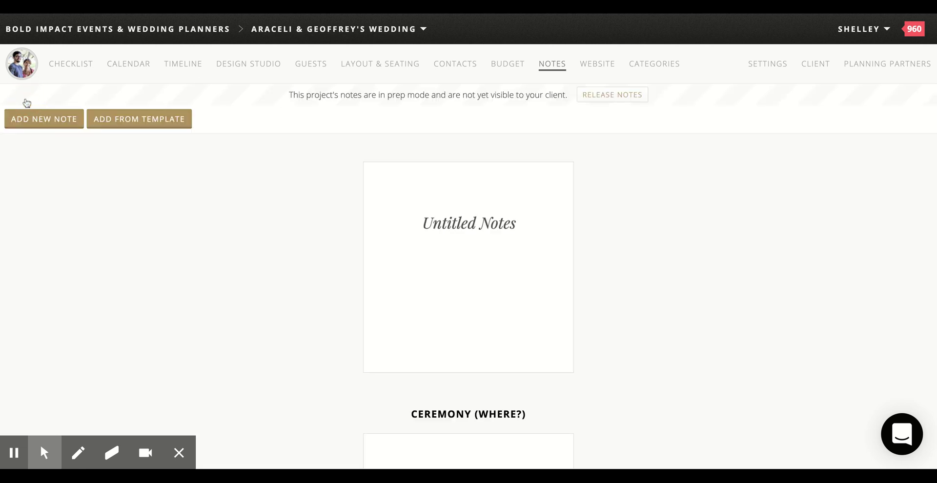
# Step: Add a CLIENT TOOLKIT note from the templates, filed under Wedding Planner
pyautogui.click(141, 119)
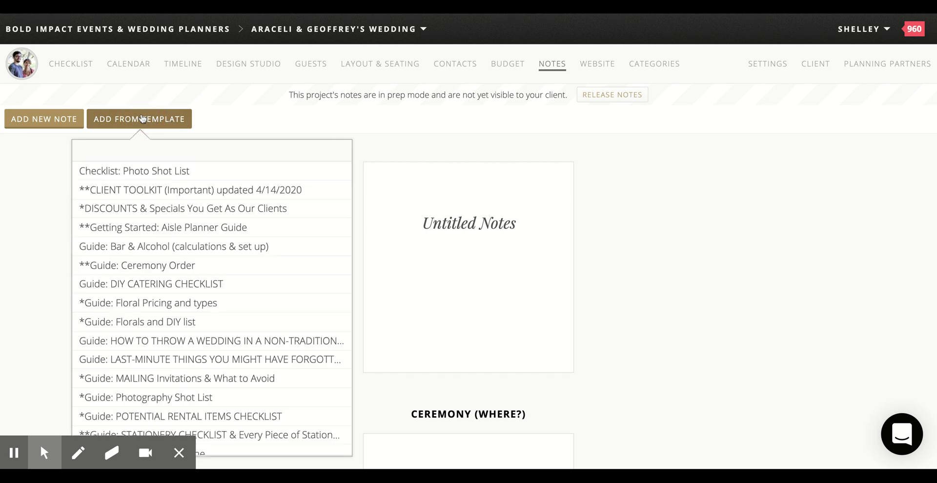
pyautogui.click(155, 190)
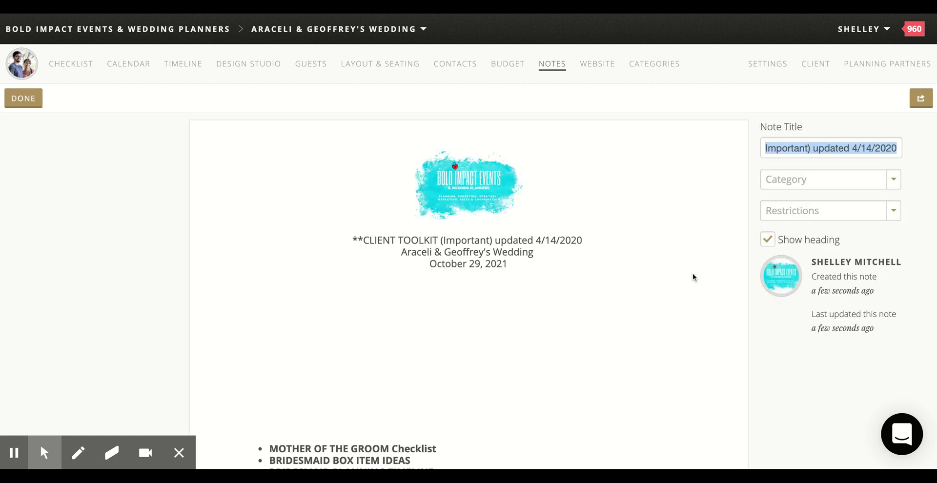
pyautogui.click(817, 184)
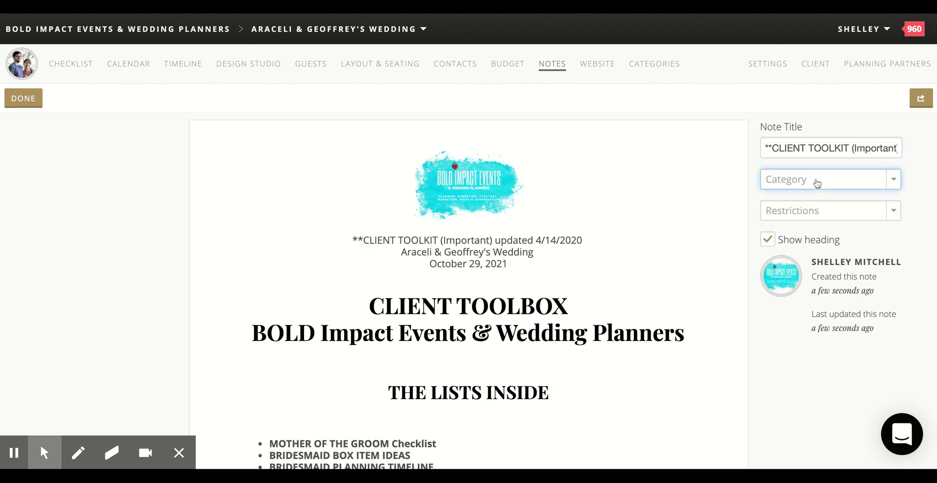
pyautogui.click(814, 196)
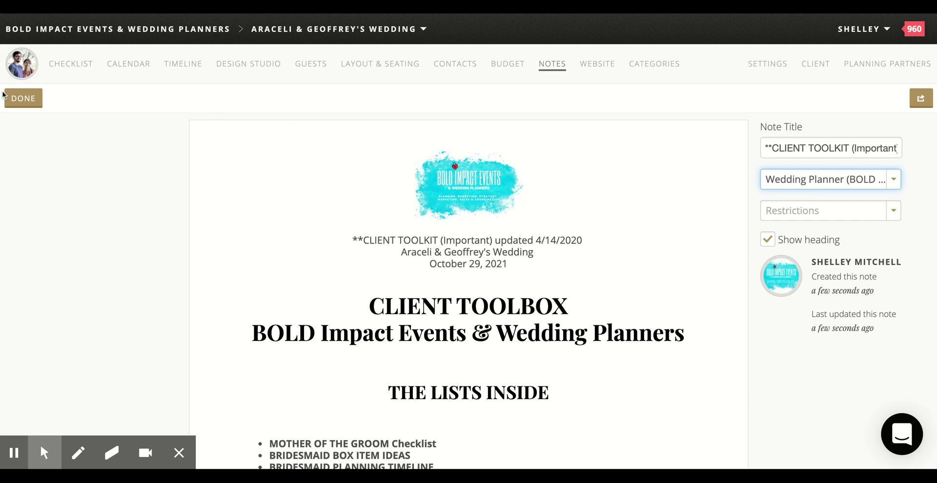
pyautogui.click(27, 100)
# Step: Add the Getting Started: Aisle Planner Guide note from templates, then browse the template list
pyautogui.click(159, 120)
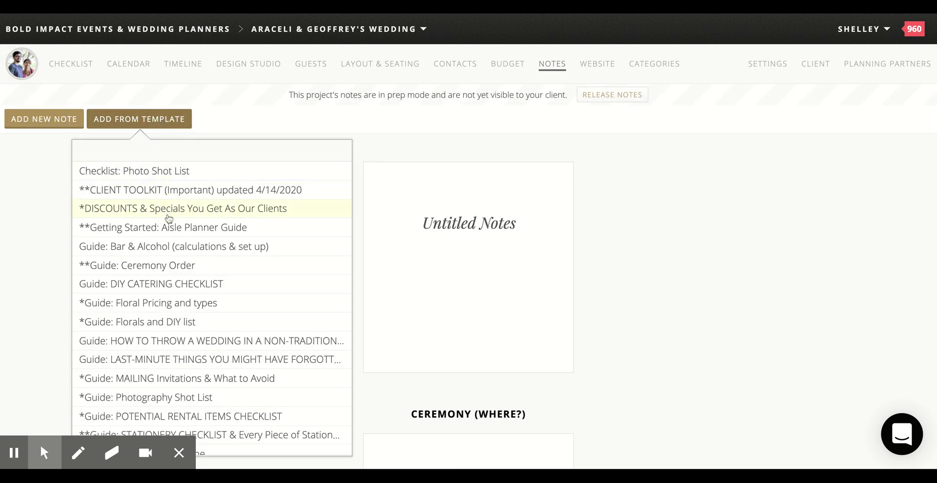
pyautogui.click(169, 227)
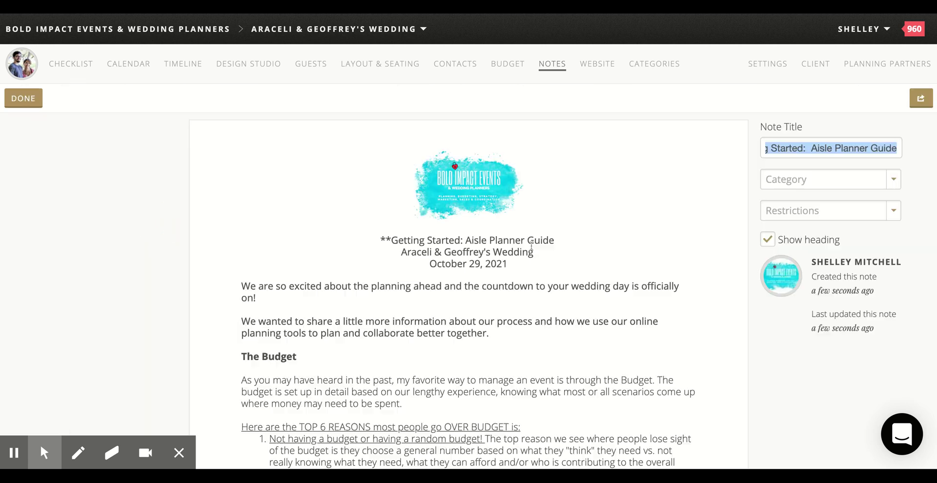
pyautogui.click(800, 183)
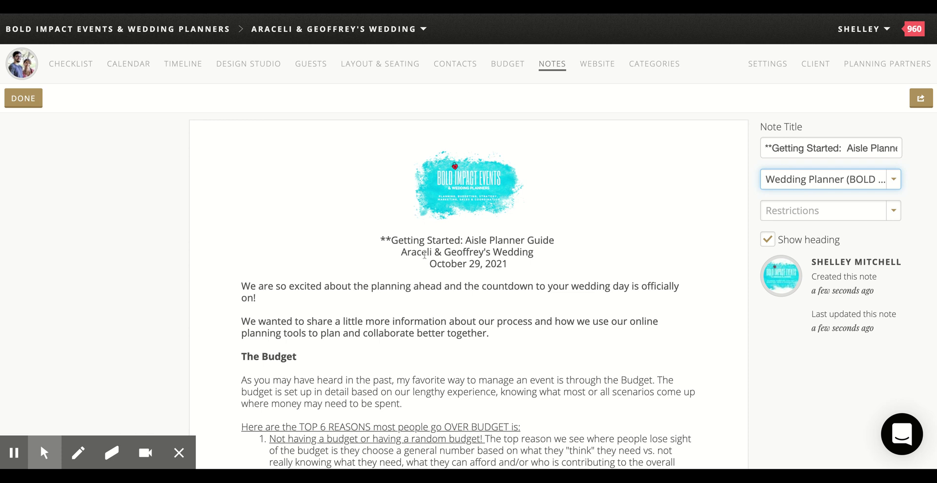
pyautogui.click(22, 98)
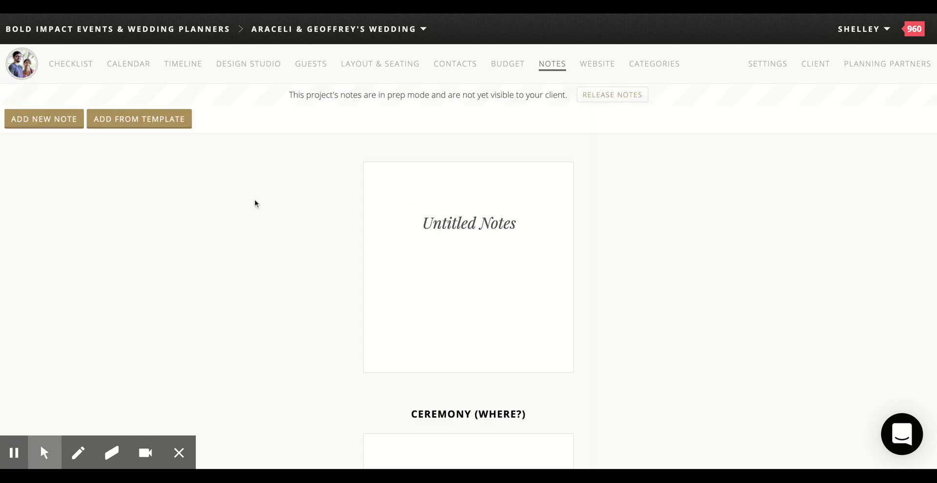
pyautogui.click(159, 119)
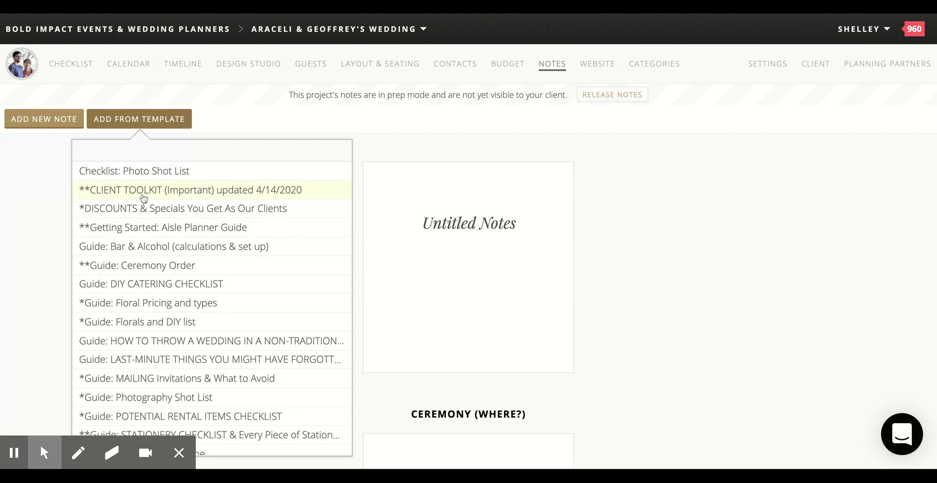
pyautogui.scroll(-3, 191, 307)
pyautogui.scroll(-6, 191, 307)
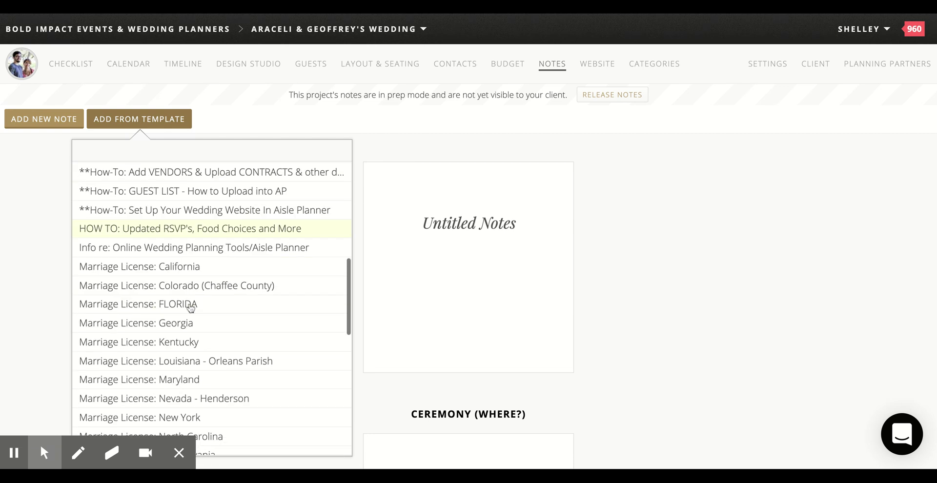
# Step: Retitle the Untitled Notes note as 'Lead Notes'
pyautogui.scroll(10, 190, 306)
pyautogui.click(658, 235)
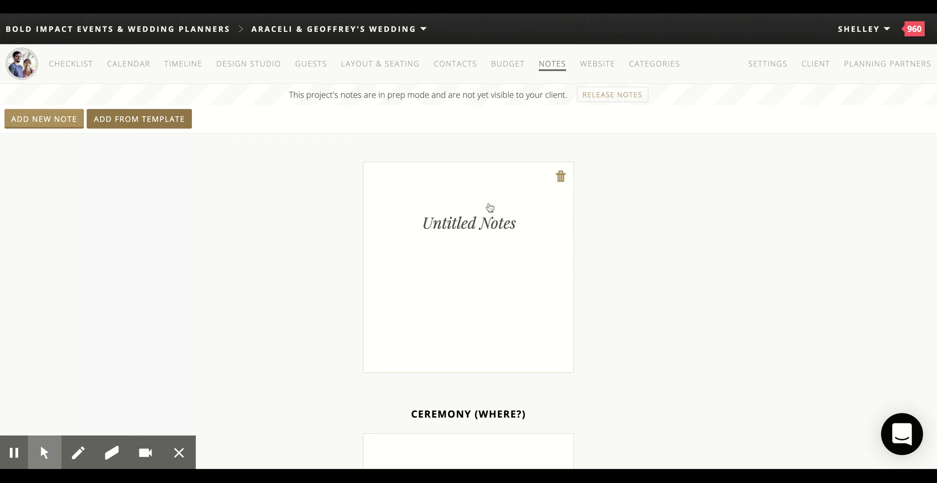
pyautogui.click(478, 225)
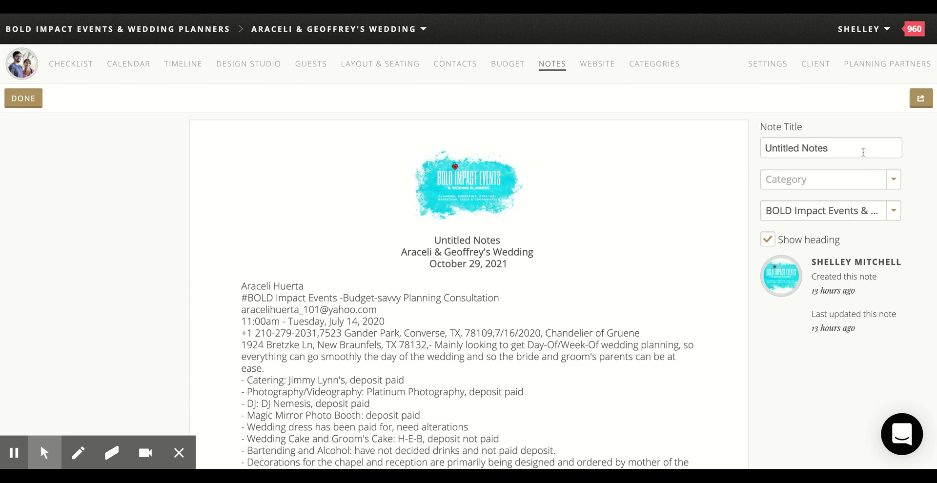
pyautogui.click(844, 147)
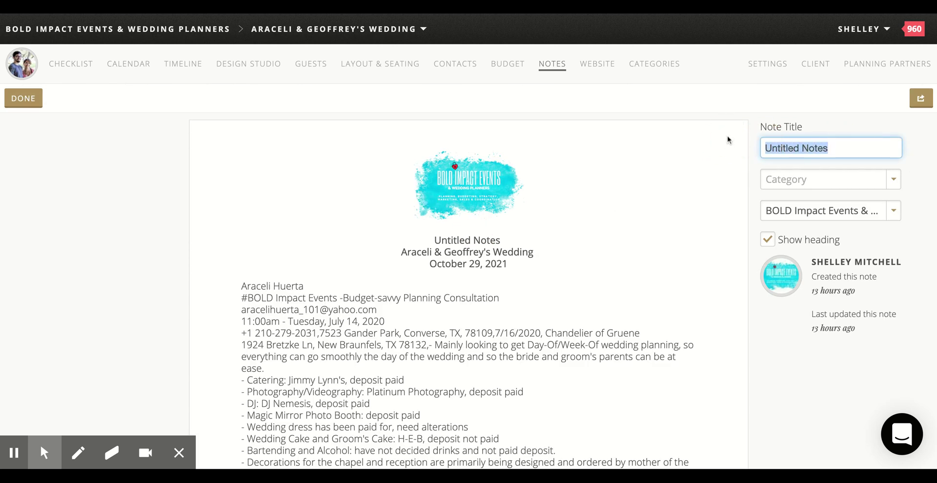
pyautogui.write('Lead No')
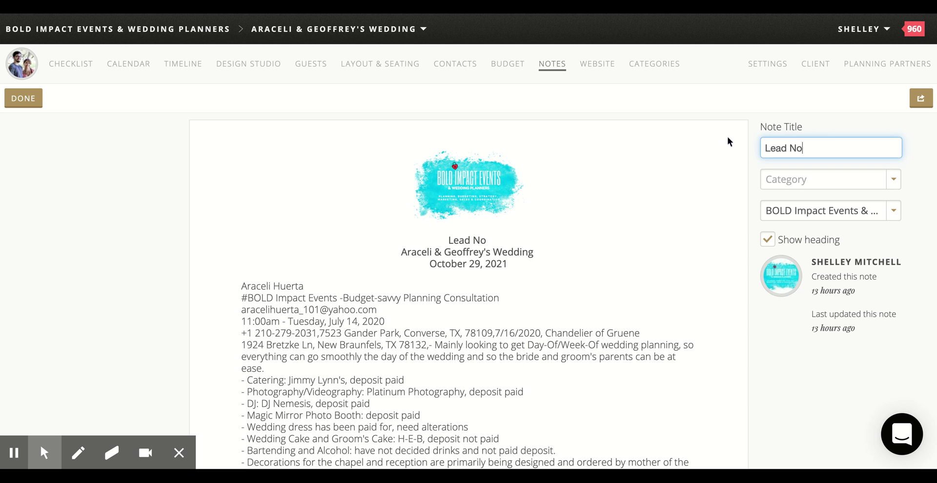
pyautogui.write('tes')
pyautogui.scroll(-20, 434, 379)
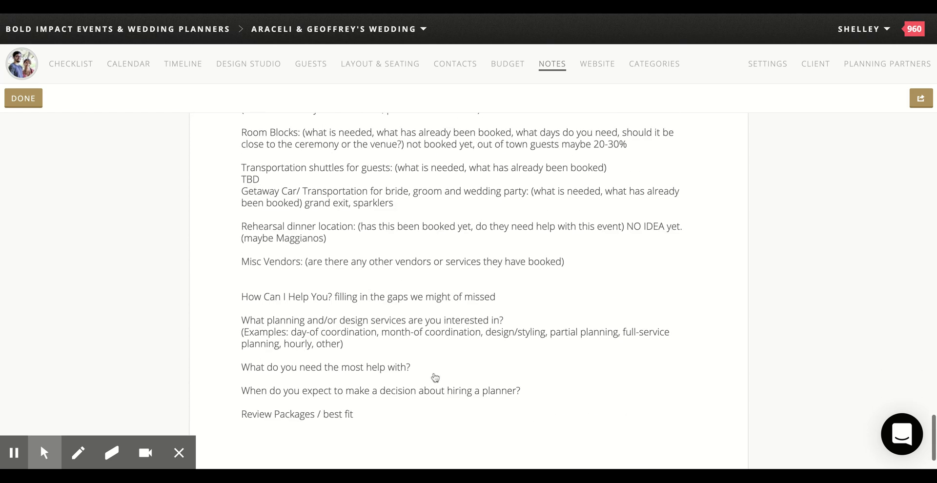
pyautogui.scroll(6, 433, 253)
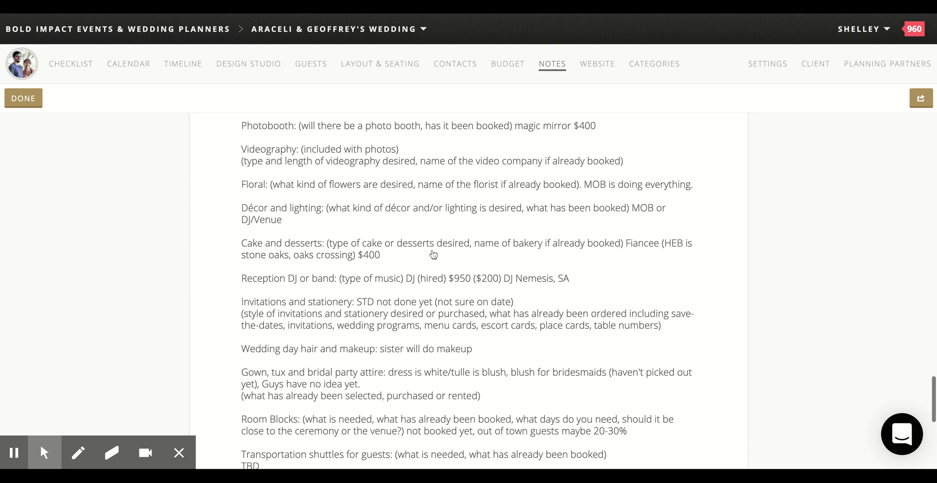
pyautogui.scroll(20, 433, 254)
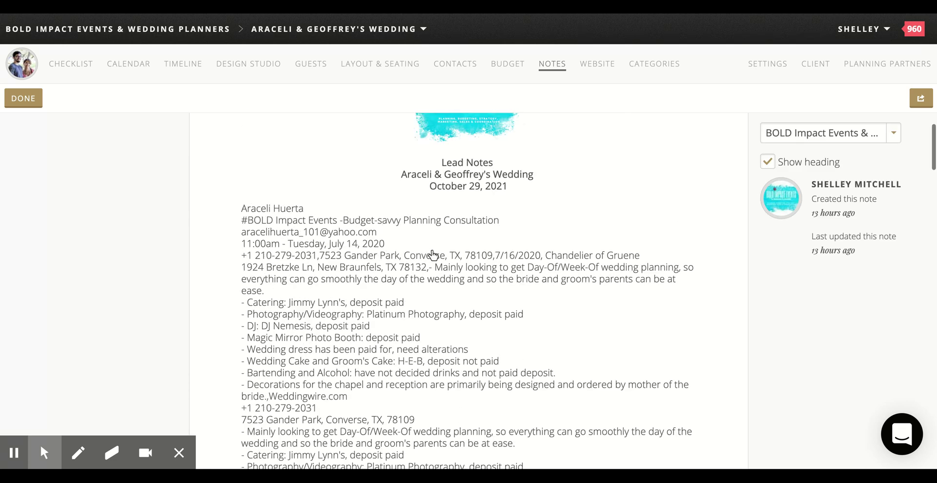
pyautogui.scroll(2, 433, 254)
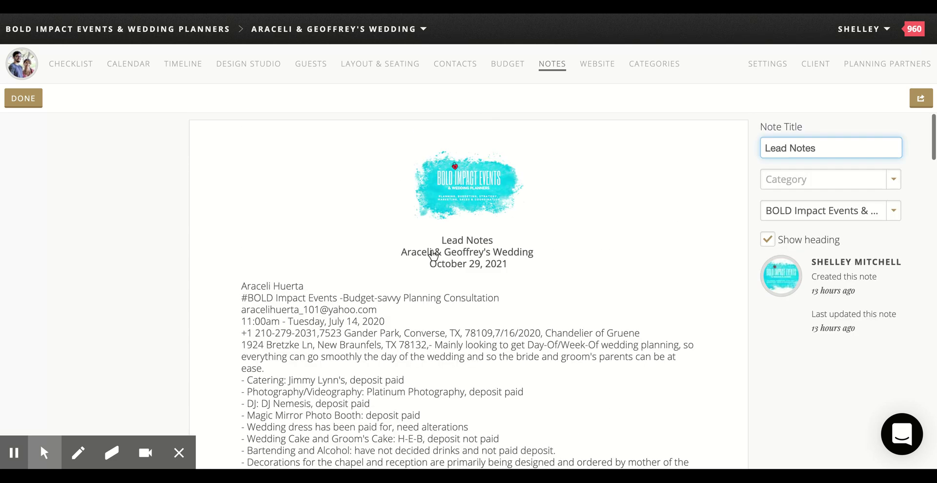
# Step: File Lead Notes under Wedding Planner, then release the notes to the client
pyautogui.click(838, 184)
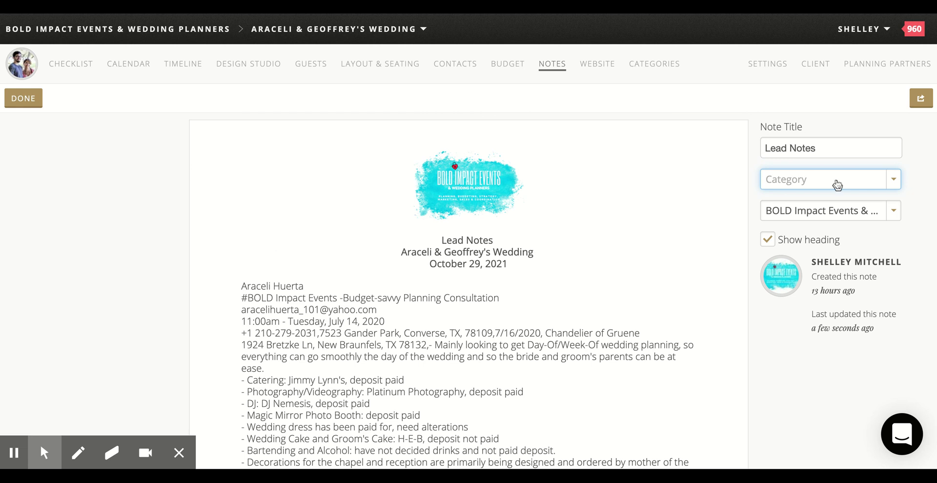
pyautogui.click(832, 194)
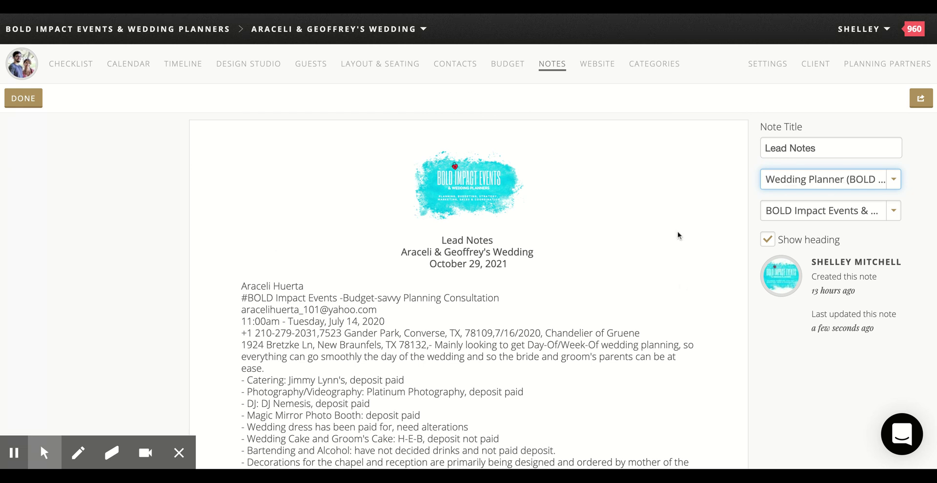
pyautogui.click(820, 214)
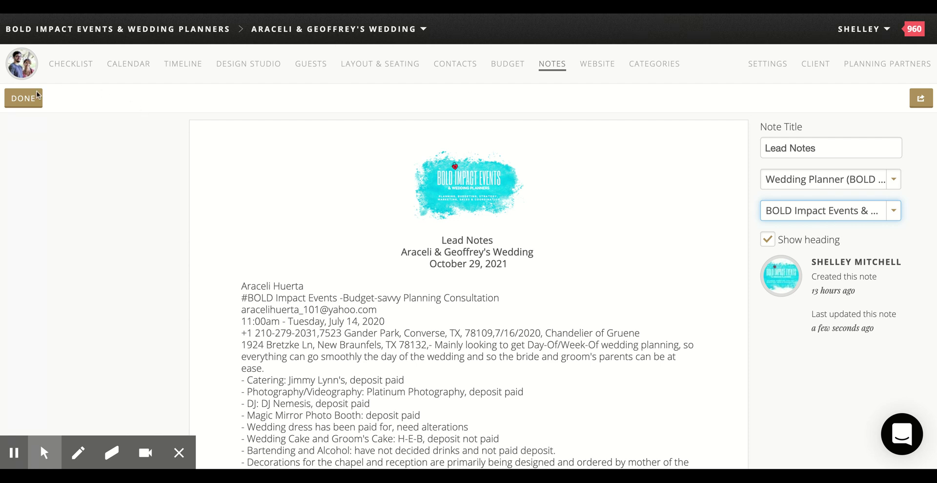
pyautogui.click(24, 98)
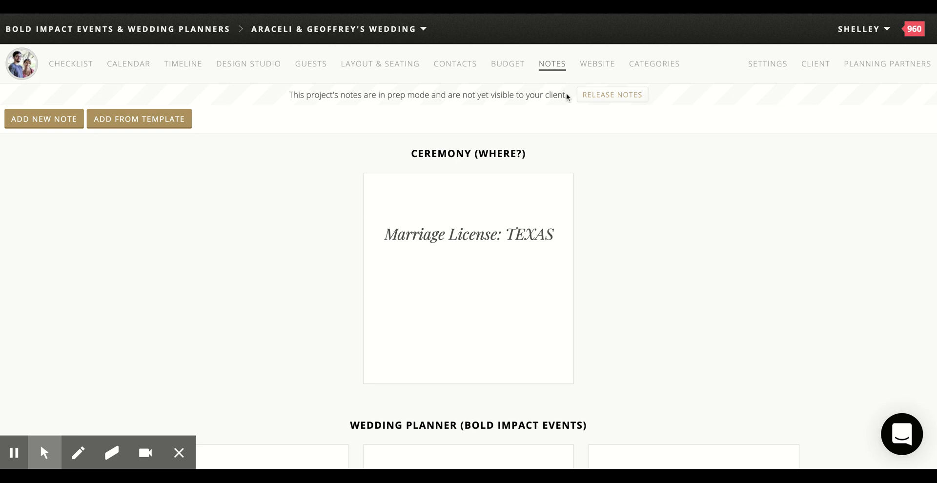
pyautogui.click(608, 97)
pyautogui.click(583, 230)
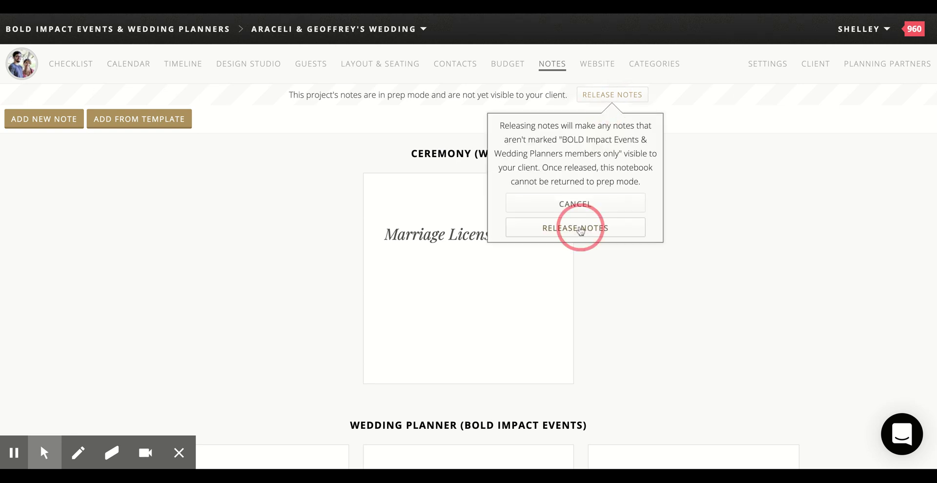
pyautogui.click(599, 66)
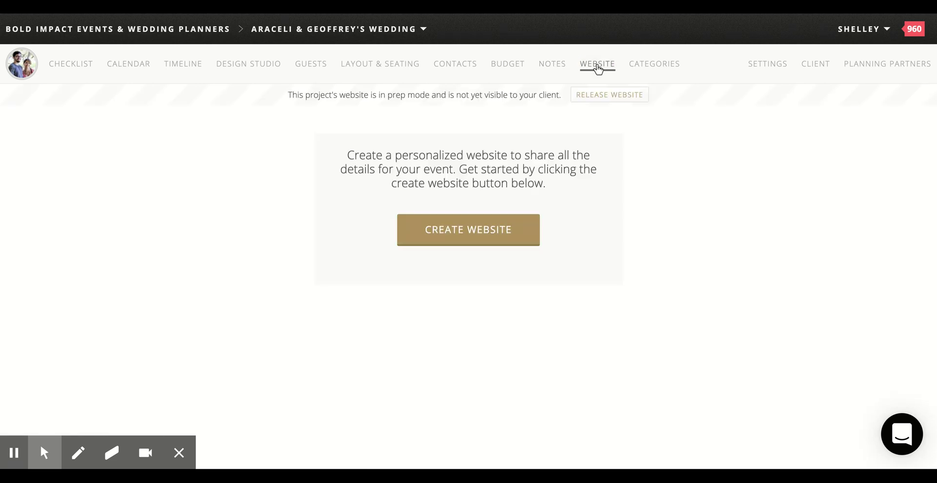
# Step: Create the wedding website with a custom URL built from the couple's names
pyautogui.click(466, 230)
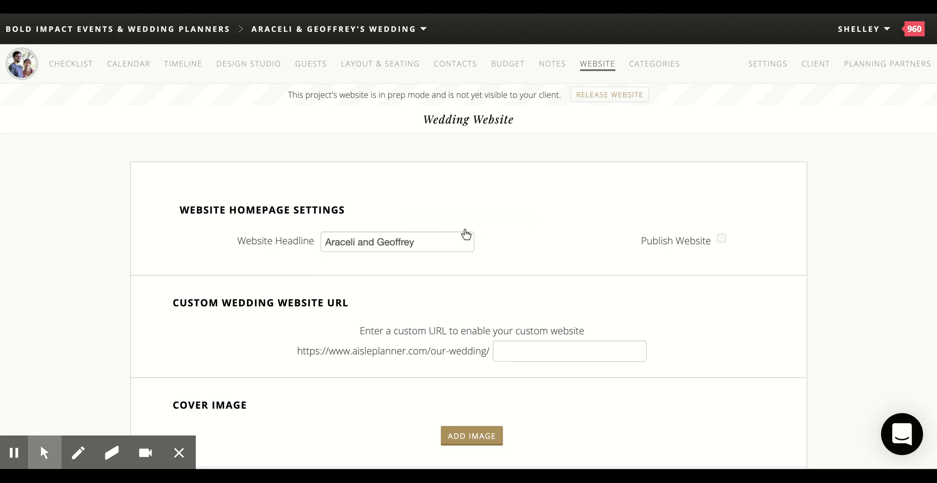
pyautogui.click(504, 349)
pyautogui.write('AraceliandGeo')
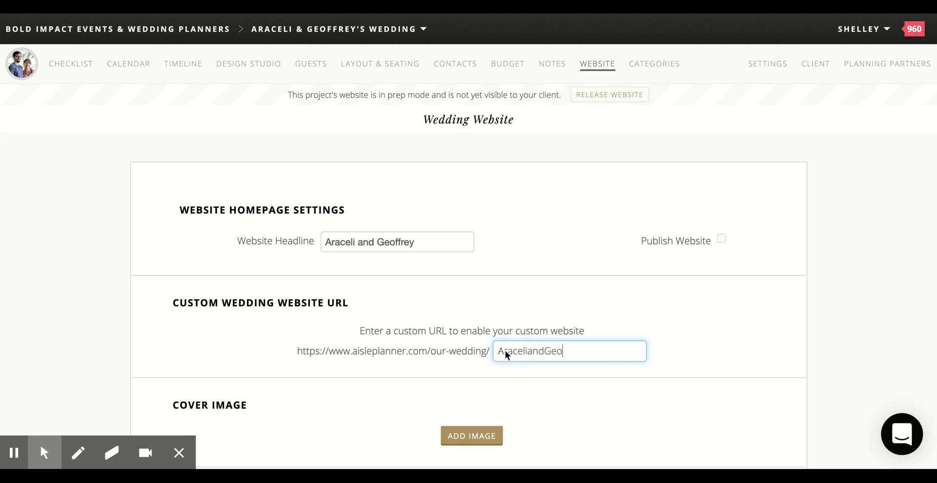
pyautogui.write('ffrey')
pyautogui.click(670, 329)
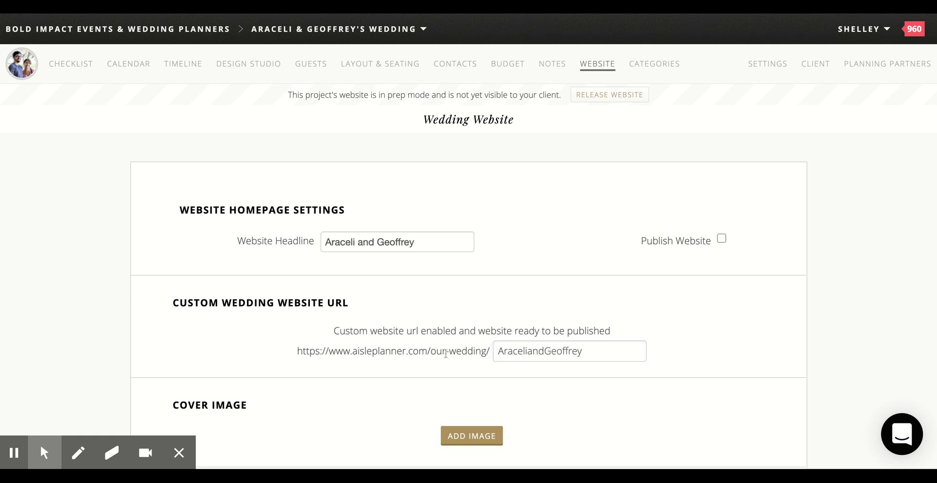
# Step: Publish the website and release it to the client
pyautogui.click(721, 239)
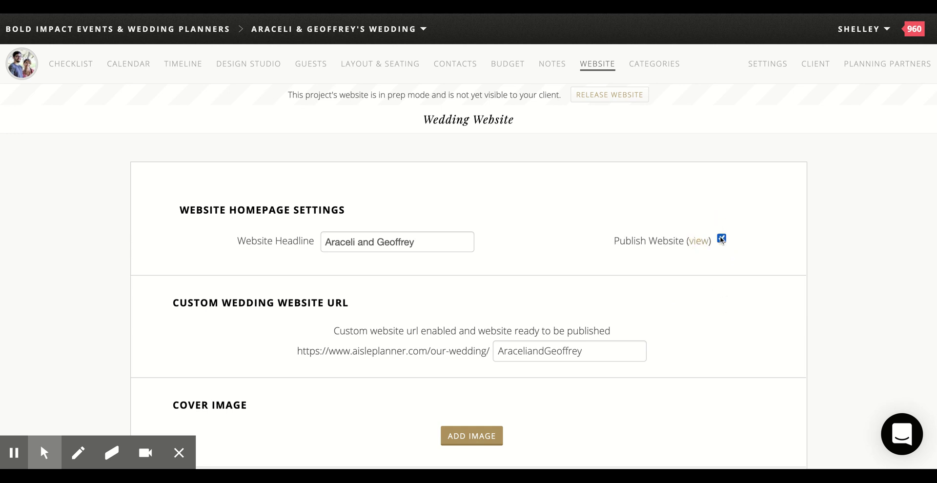
pyautogui.click(619, 96)
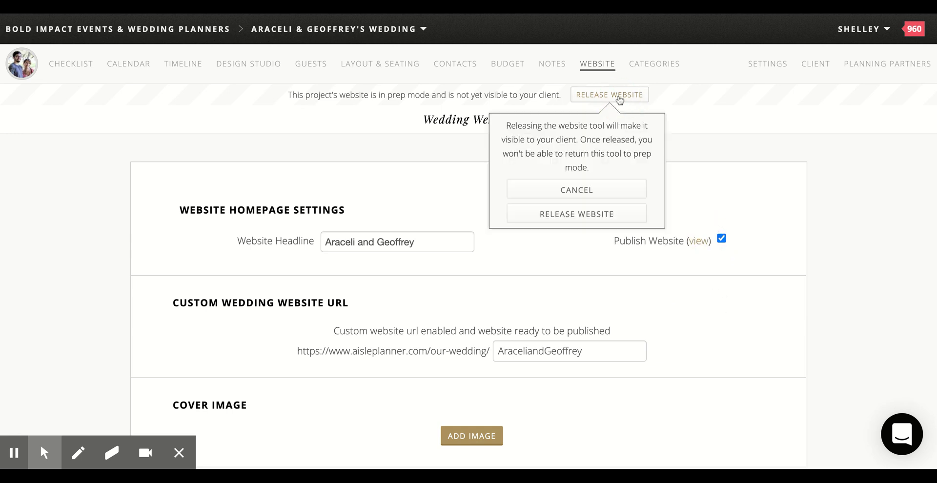
pyautogui.click(556, 217)
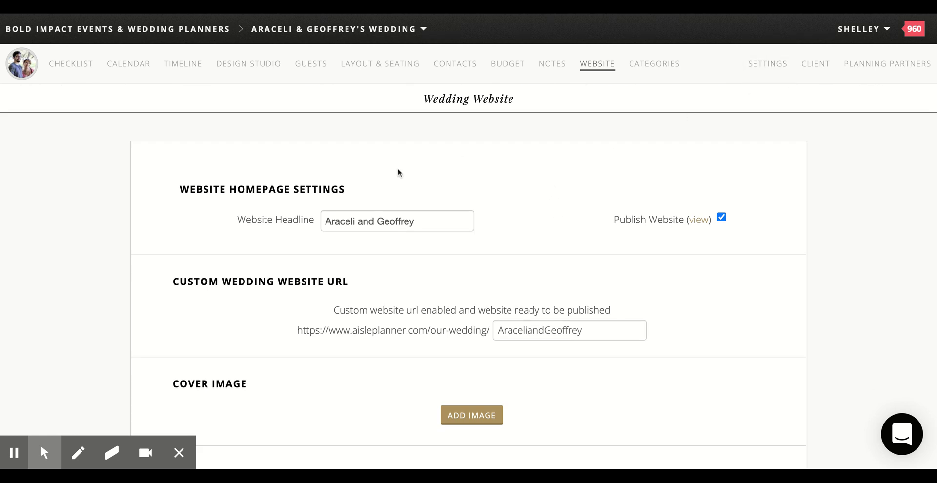
pyautogui.click(817, 69)
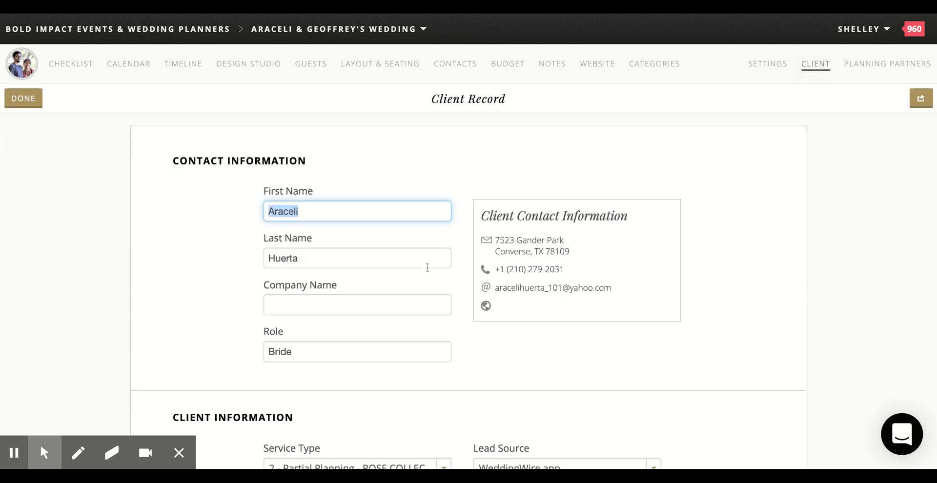
# Step: Add a draft brochure from the '1 New Client: Welcome Letter Email' template to the client's Documents
pyautogui.scroll(-15, 427, 267)
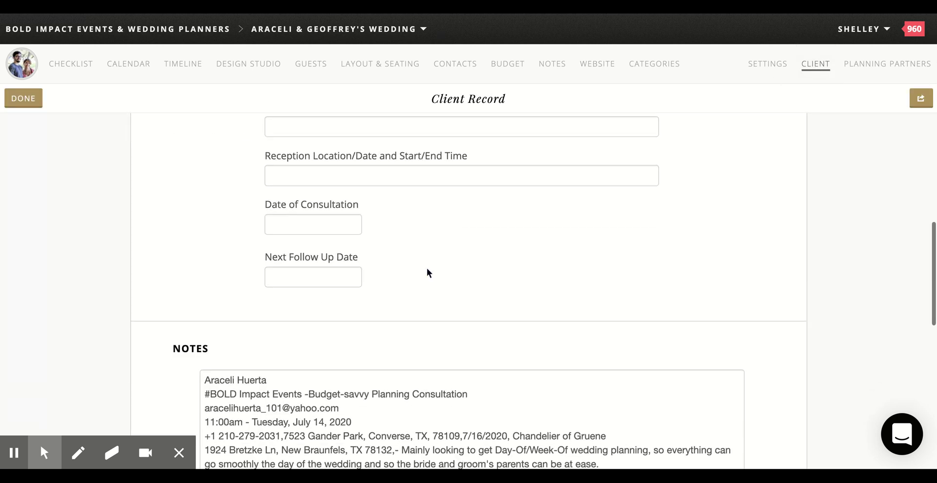
pyautogui.scroll(-8, 427, 268)
pyautogui.scroll(-4, 343, 376)
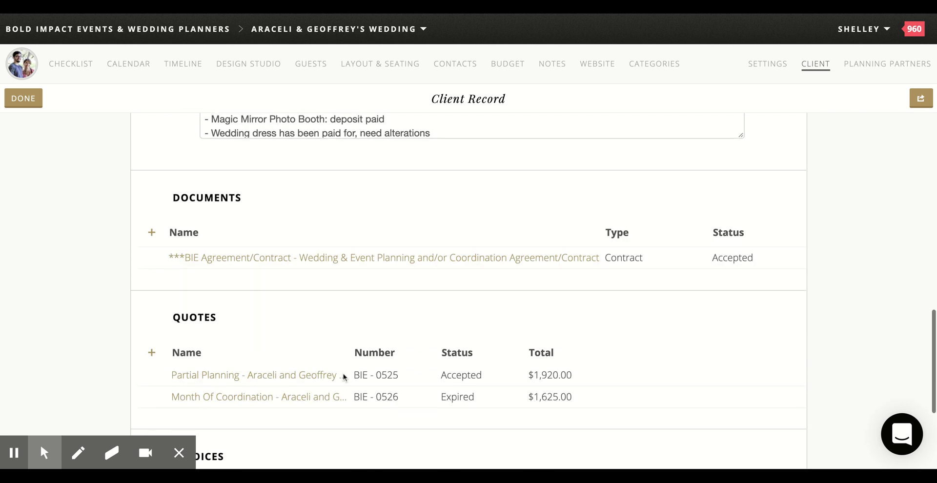
pyautogui.scroll(-3, 345, 377)
pyautogui.scroll(3, 308, 342)
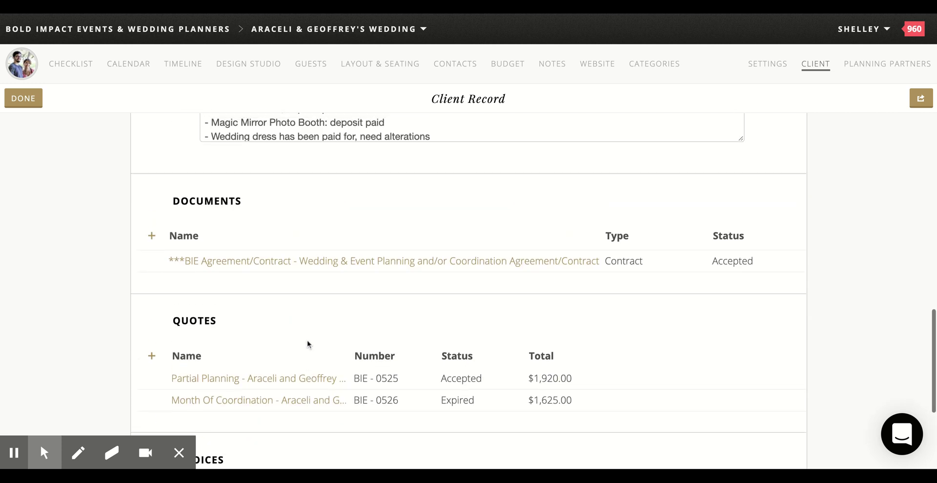
pyautogui.click(151, 255)
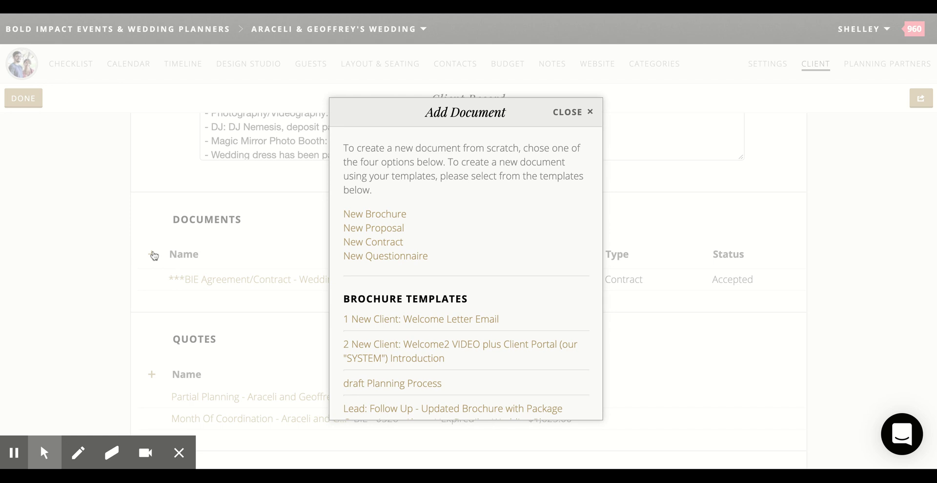
pyautogui.scroll(-3, 373, 262)
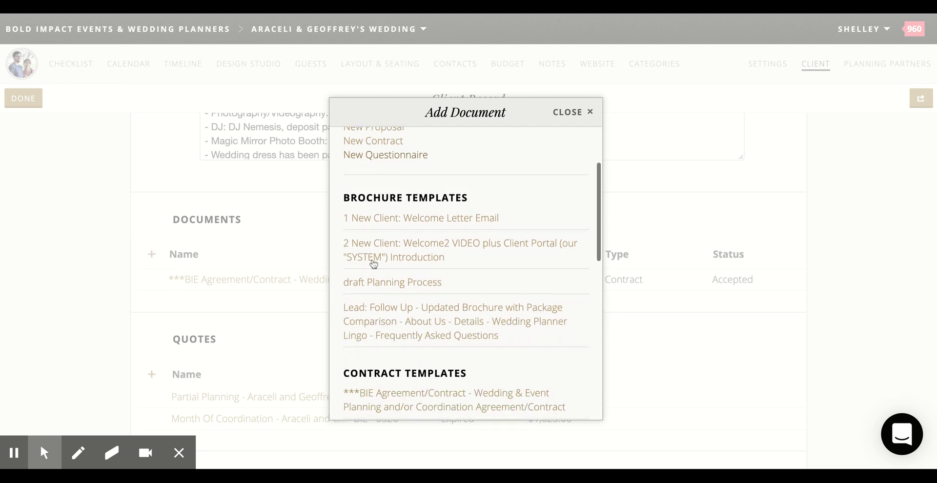
pyautogui.click(375, 218)
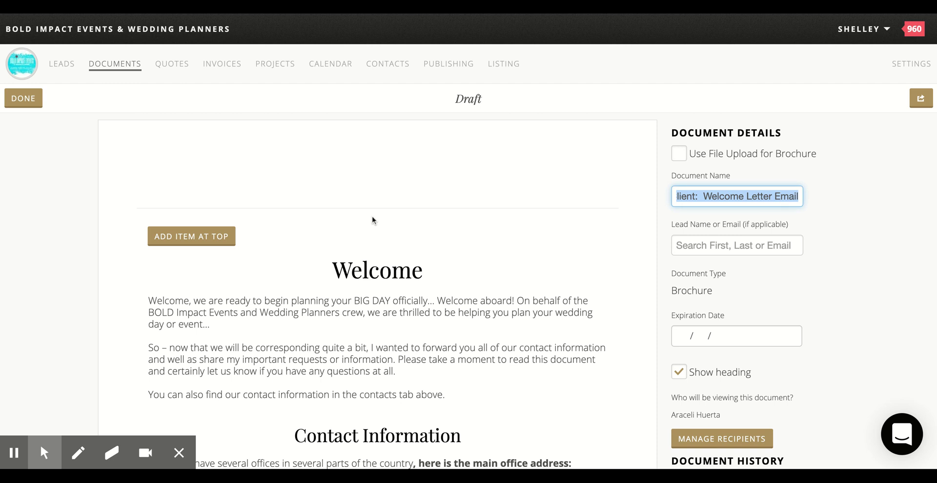
pyautogui.scroll(-2, 452, 217)
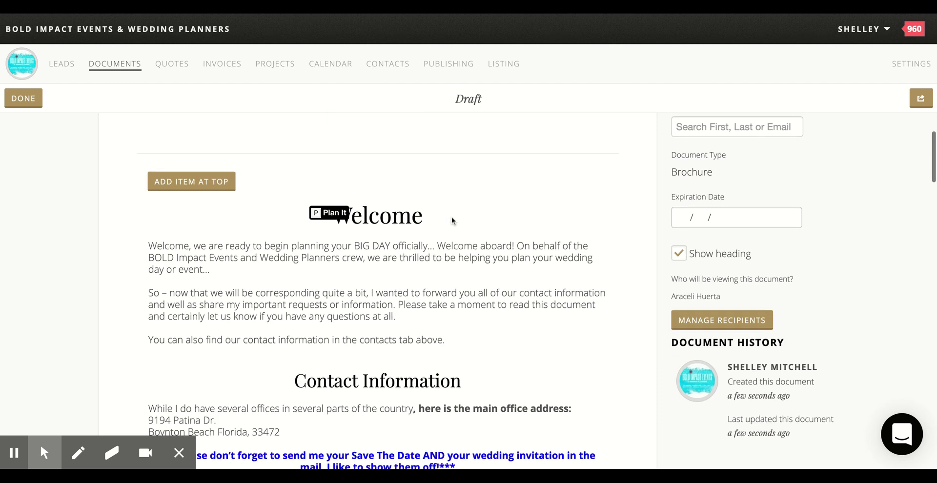
pyautogui.scroll(3, 453, 231)
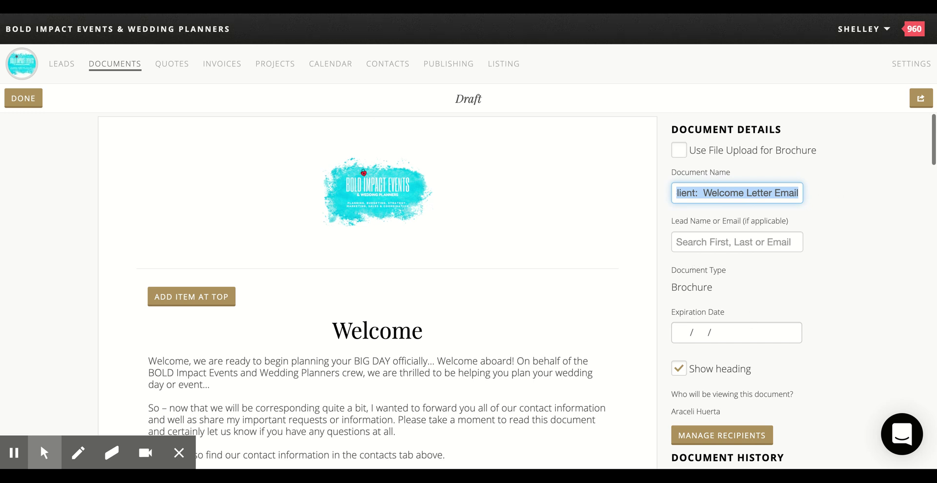
pyautogui.click(926, 98)
# Step: Email the Welcome Letter brochure to the client using the #1 WELCOME email template
pyautogui.click(833, 157)
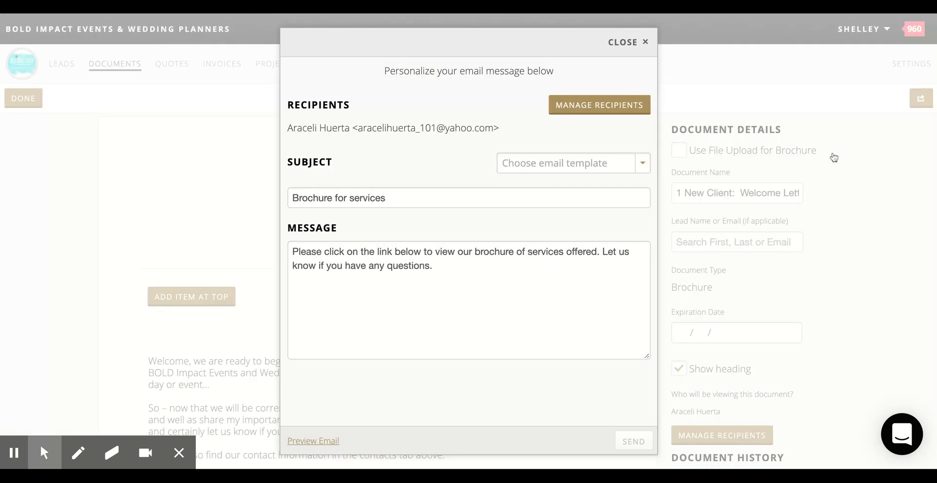
pyautogui.click(577, 169)
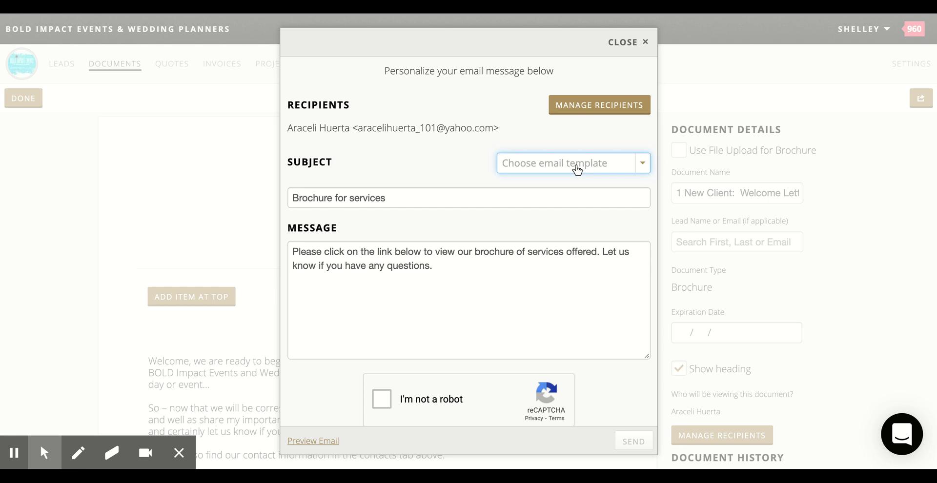
pyautogui.click(567, 216)
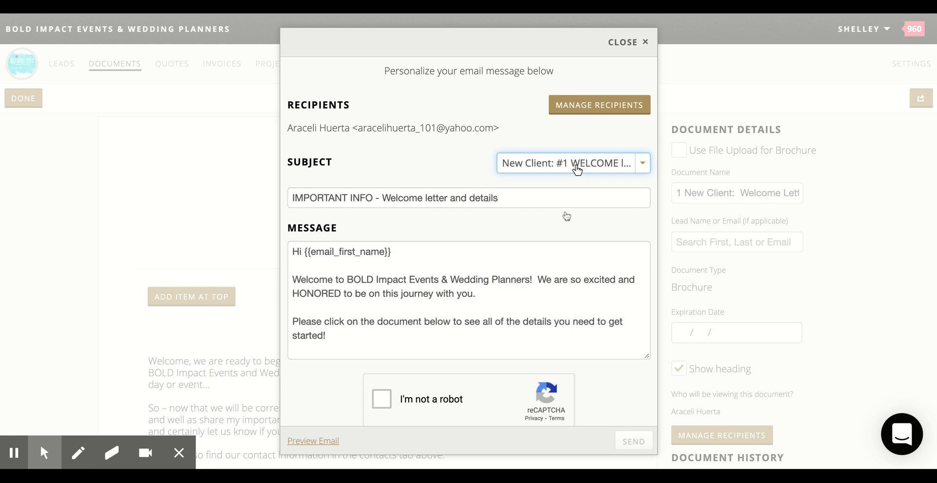
pyautogui.scroll(-5, 454, 326)
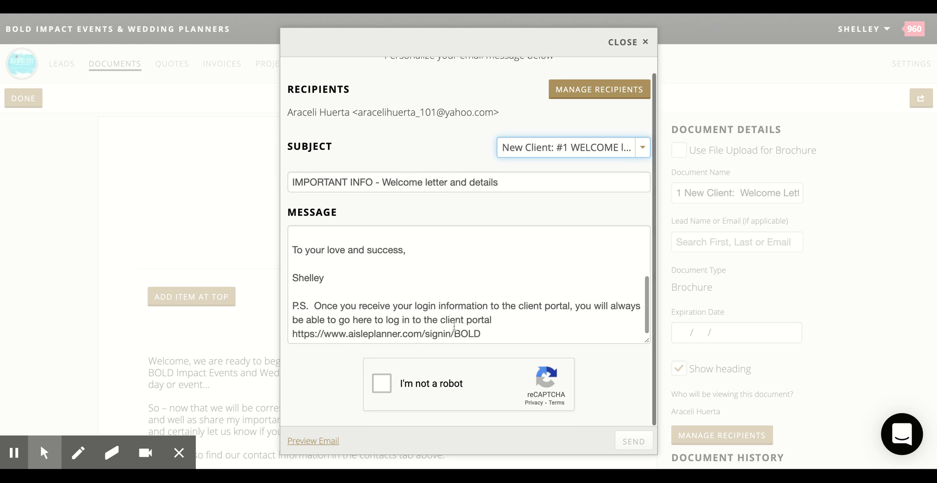
pyautogui.click(381, 384)
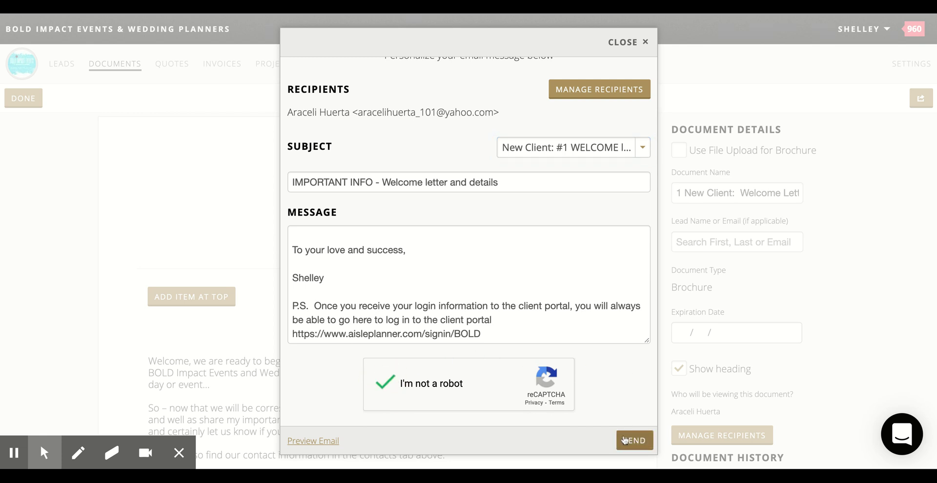
pyautogui.click(633, 440)
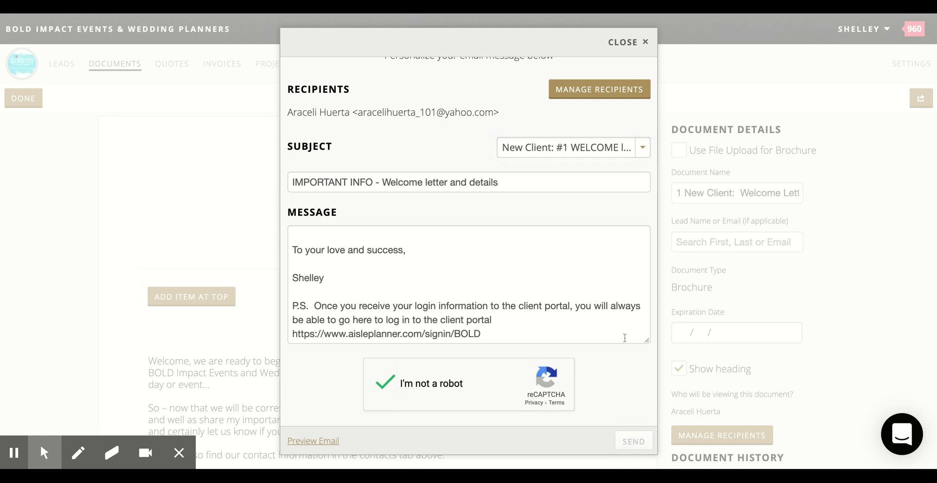
# Step: Dismiss the sent confirmation and go back to the wedding's Client Record
pyautogui.click(630, 42)
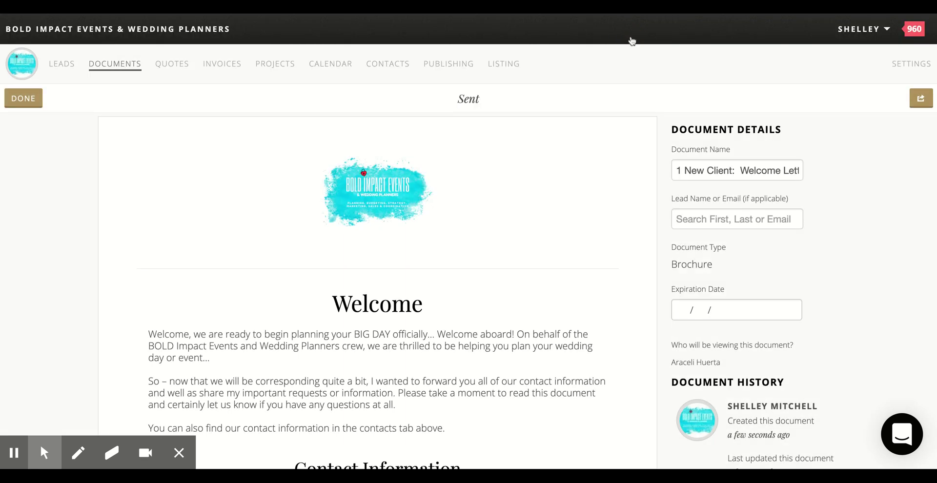
pyautogui.click(18, 103)
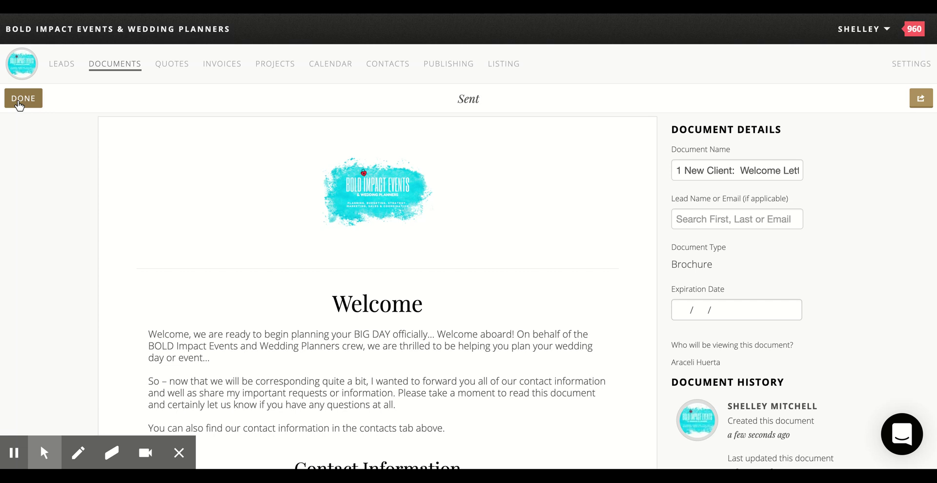
pyautogui.scroll(-10, 440, 209)
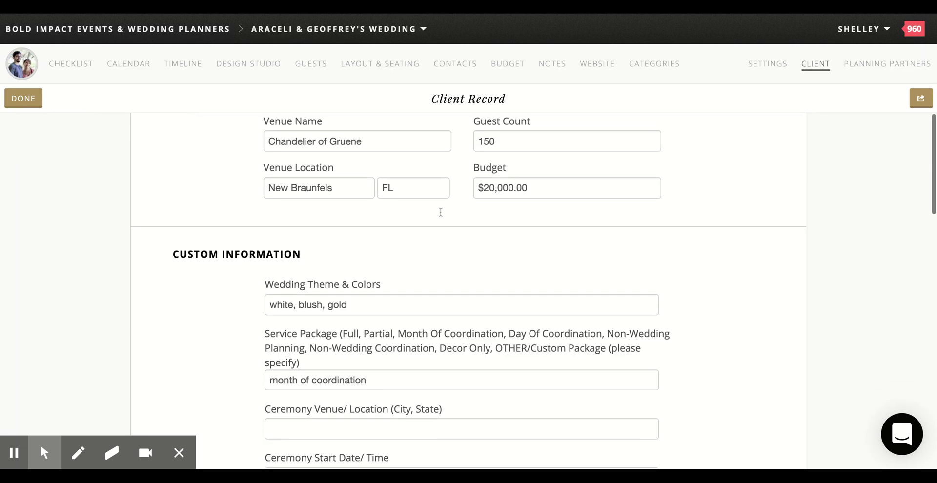
# Step: Add a Documents brochure from the '2 New Client: Welcome2 VIDEO plus Client Portal' template
pyautogui.scroll(-15, 441, 212)
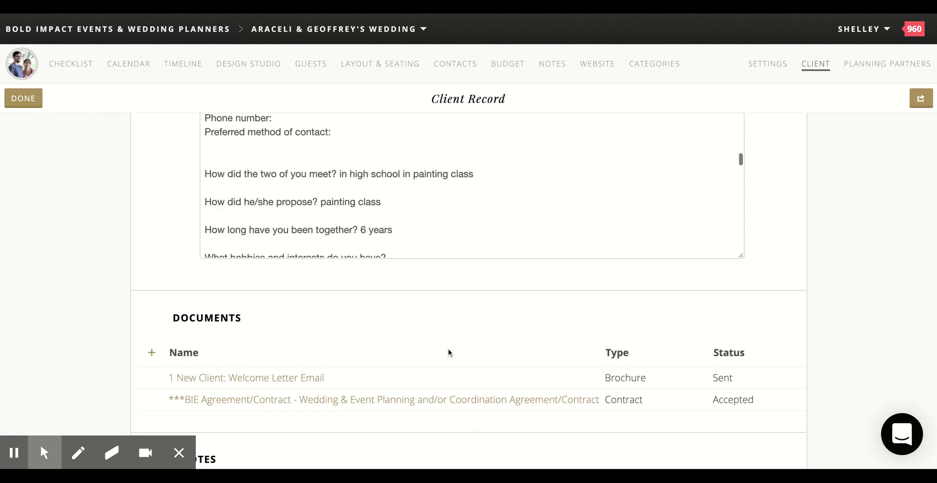
pyautogui.scroll(-3, 449, 352)
pyautogui.click(150, 194)
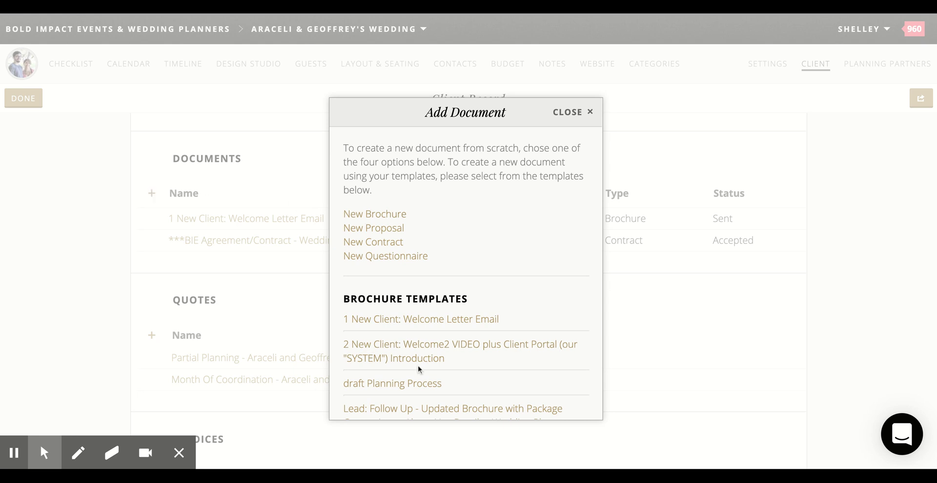
pyautogui.click(398, 349)
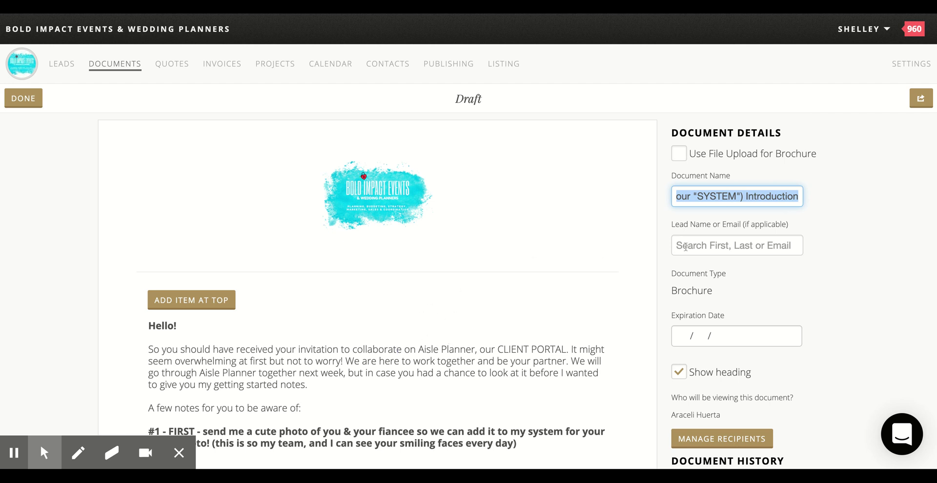
pyautogui.scroll(-3, 640, 237)
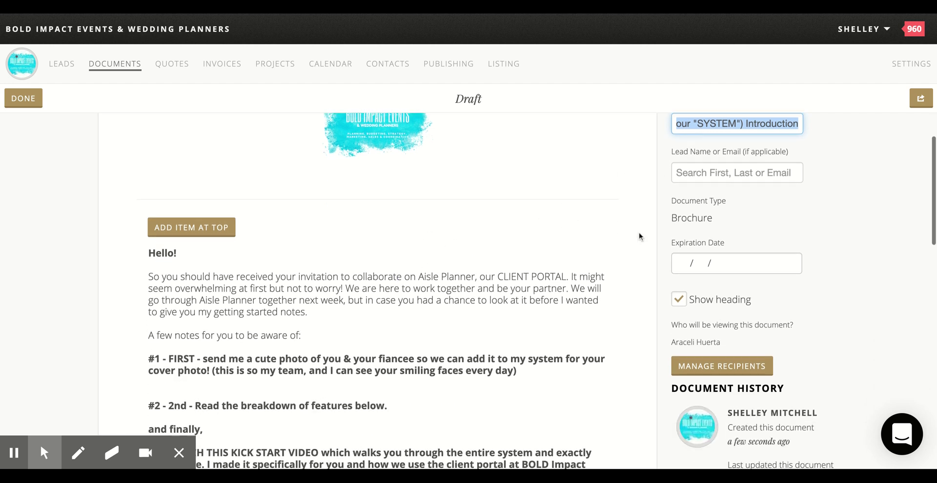
pyautogui.click(922, 98)
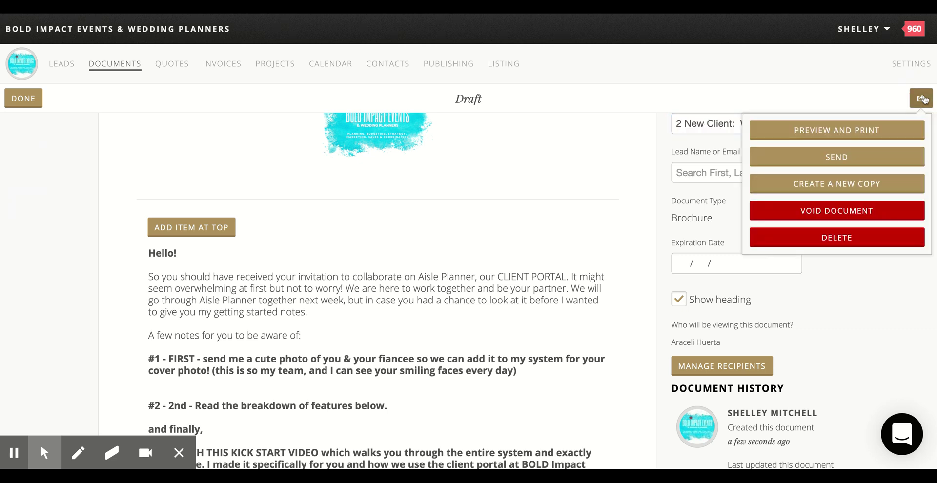
# Step: Send the Welcome2 VIDEO brochure to the client with the #2 Intro email text, then dismiss the confirmation
pyautogui.click(846, 161)
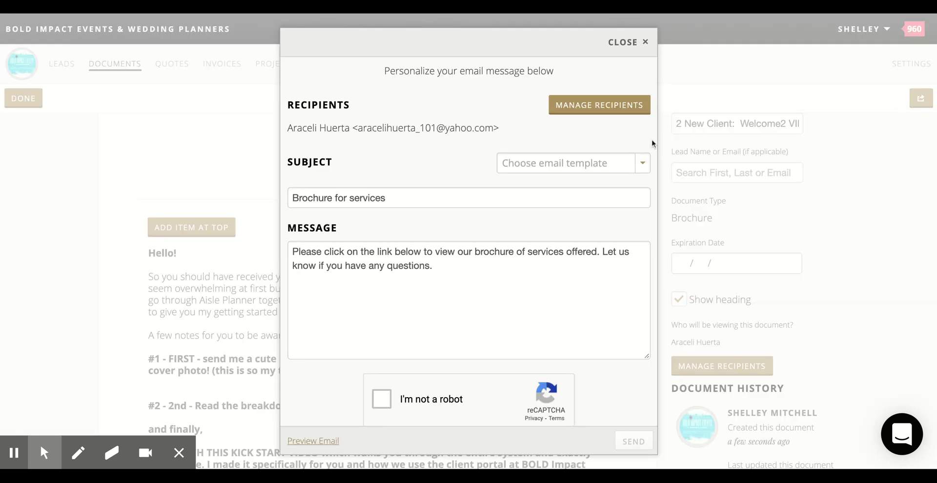
pyautogui.click(585, 164)
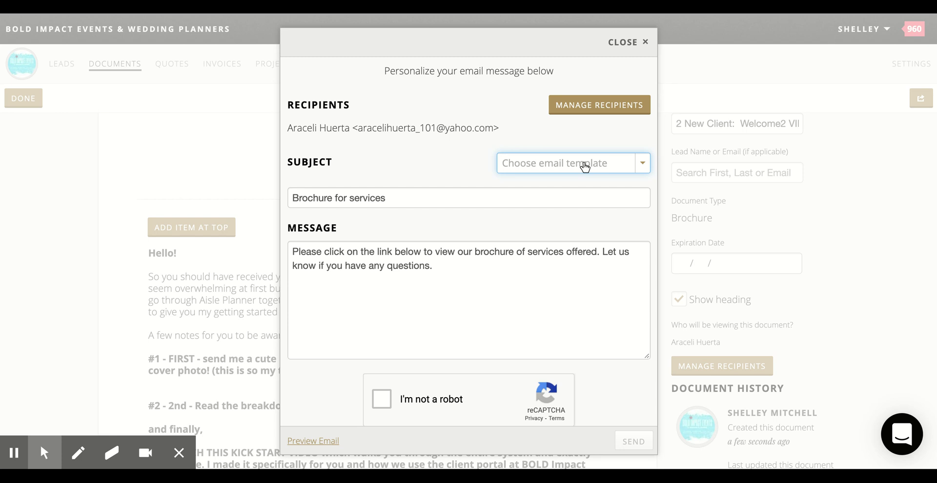
pyautogui.click(529, 228)
pyautogui.click(381, 399)
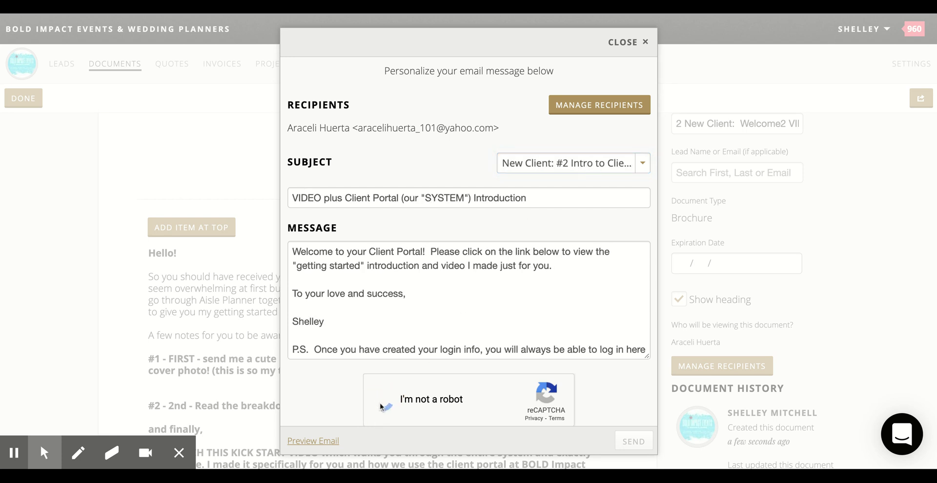
pyautogui.click(627, 441)
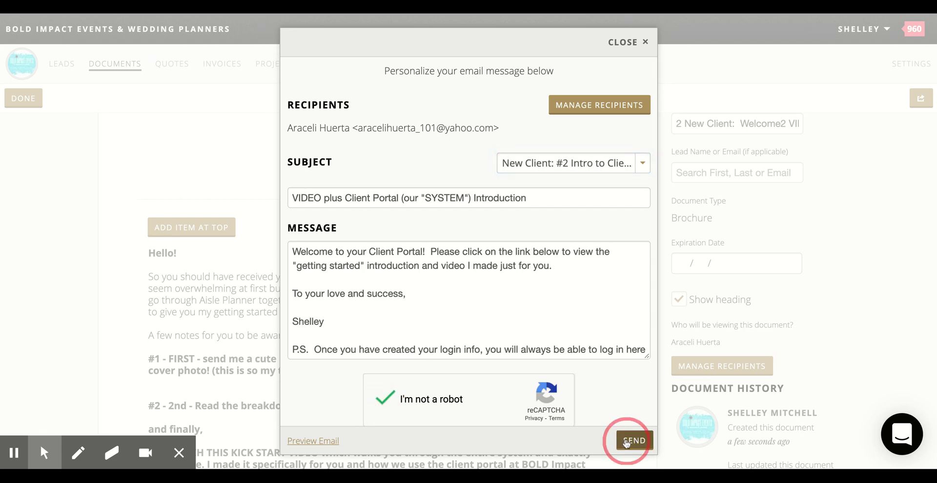
pyautogui.click(634, 43)
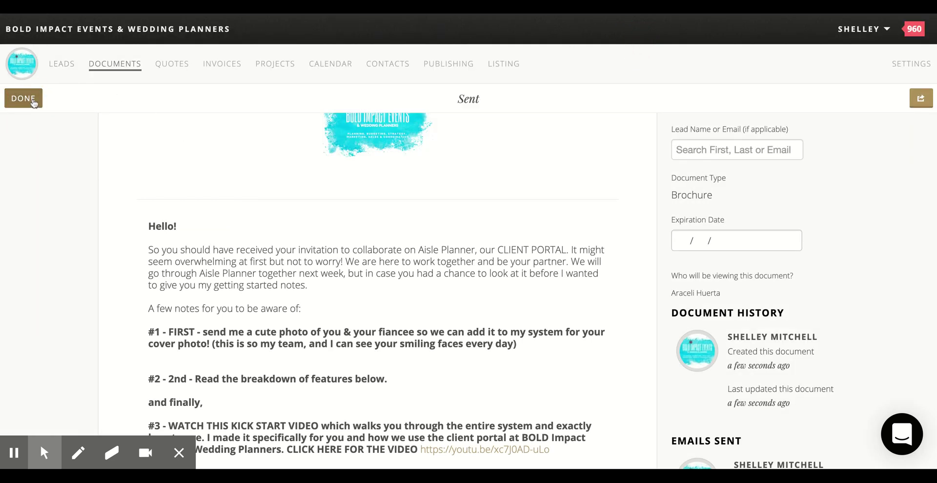
# Step: Open the Wedding Website settings, showing the custom URL enabled and Publish Website checked
pyautogui.click(34, 100)
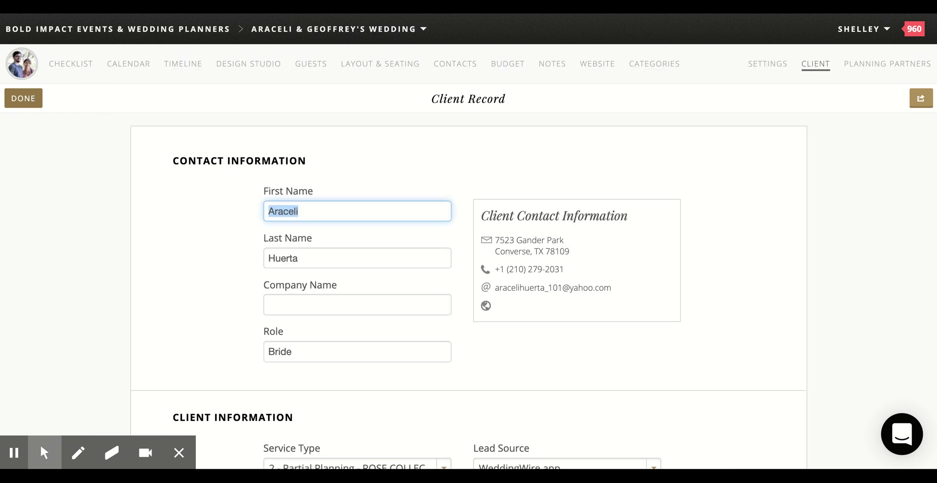
pyautogui.click(27, 100)
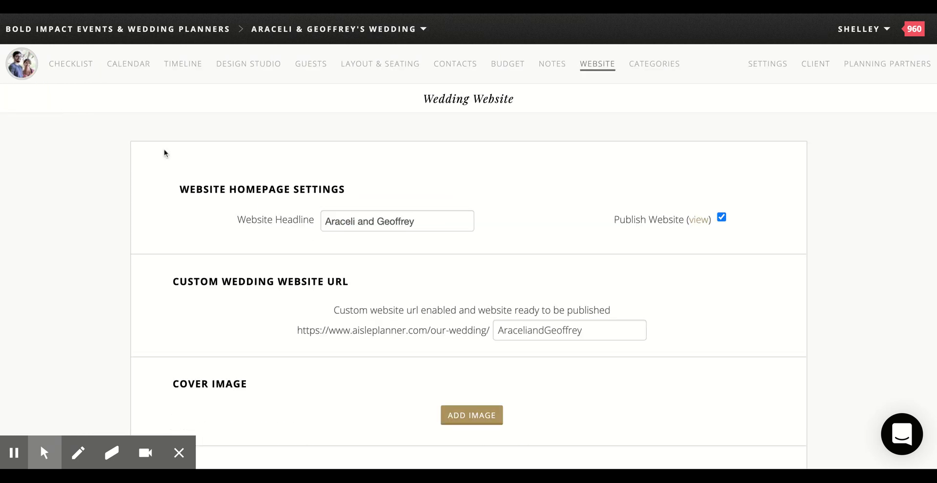
pyautogui.click(45, 453)
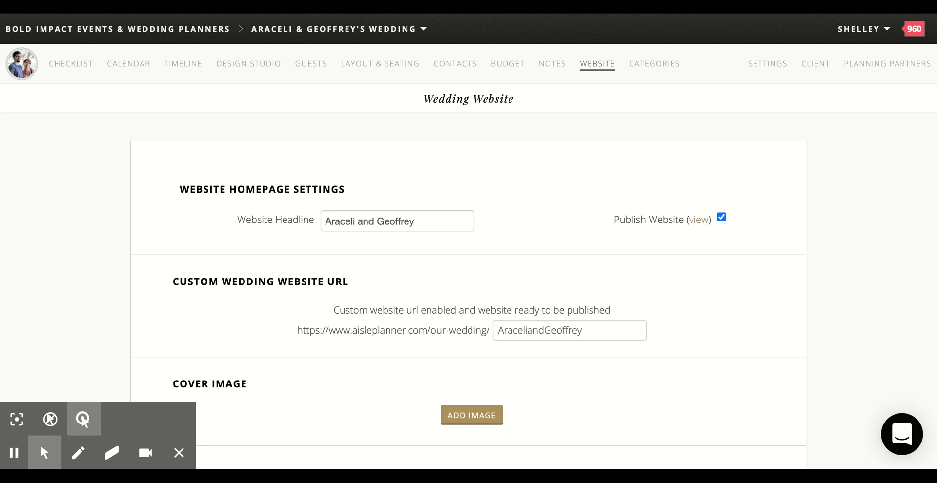
pyautogui.click(83, 419)
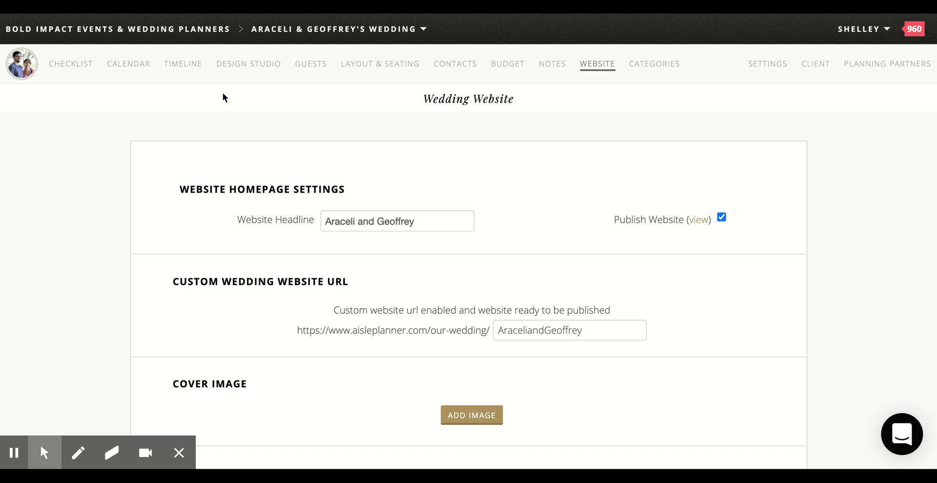